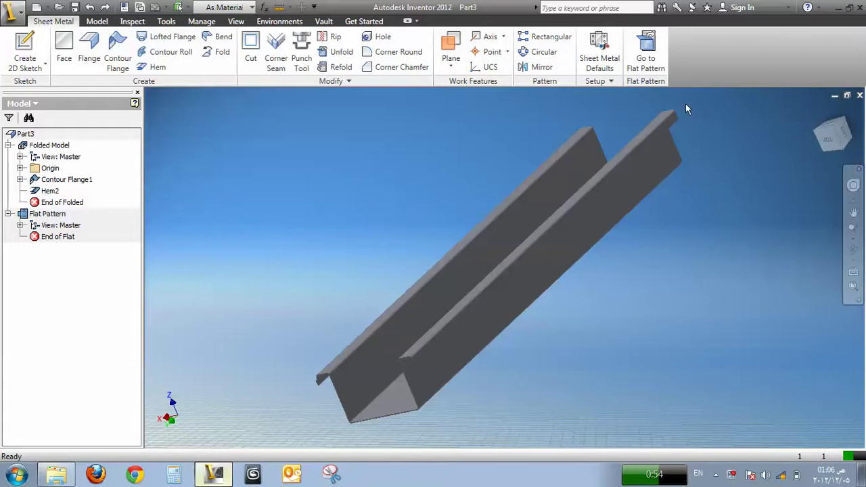
Step: Start a new 2D sketch on the outer lip face at the far end of the channel
{"action": "scroll", "coordinate": [659, 139], "scroll_direction": "up", "scroll_amount": 5}
{"action": "right_click", "coordinate": [720, 127]}
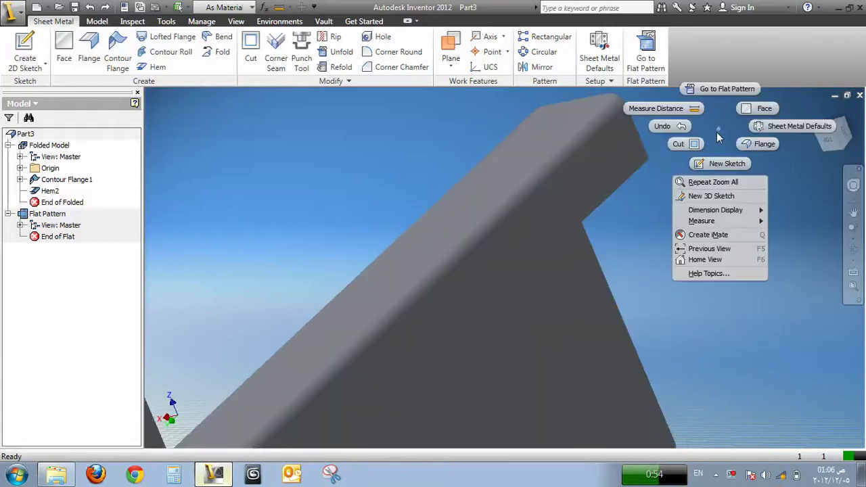
{"action": "left_click", "coordinate": [724, 169]}
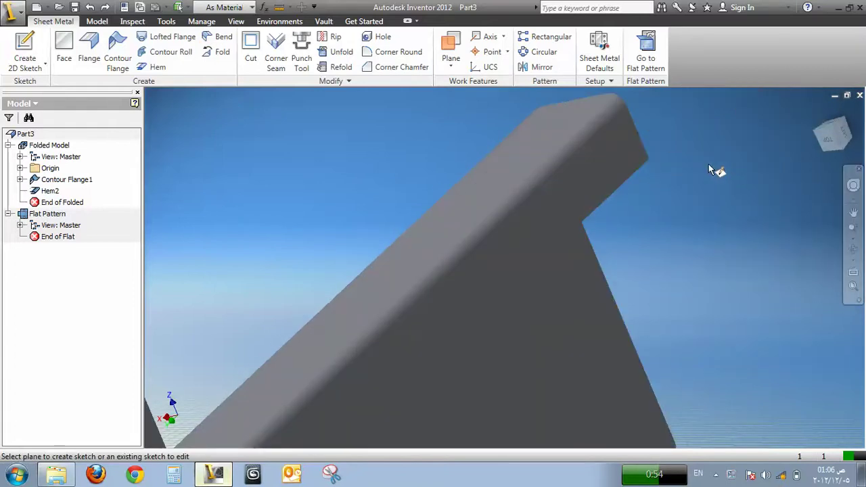
{"action": "left_click", "coordinate": [625, 164]}
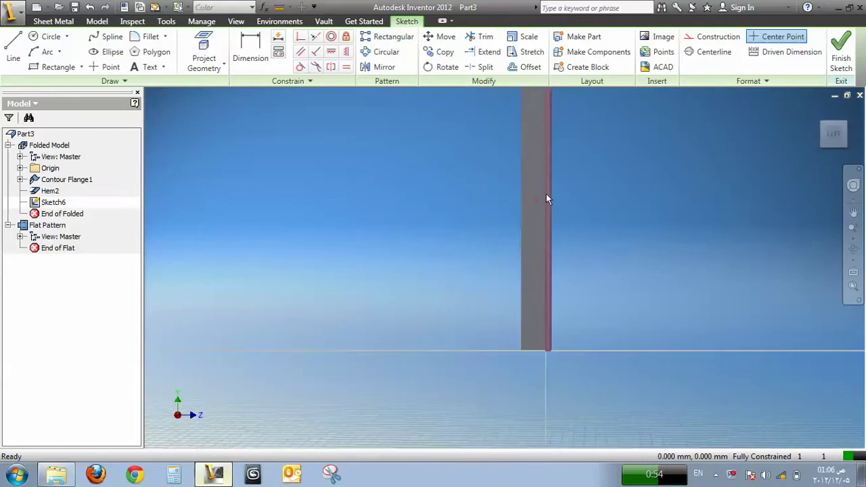
Step: Draw a diagonal line across the lip's end corner, from the end edge to the long edge, at about 36° to the long edge
{"action": "scroll", "coordinate": [551, 355], "scroll_direction": "up", "scroll_amount": 5}
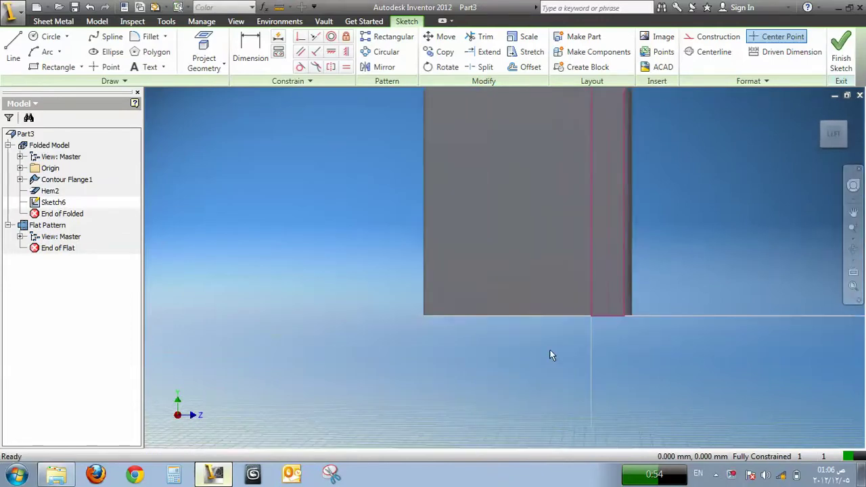
{"action": "scroll", "coordinate": [611, 332], "scroll_direction": "up", "scroll_amount": 2}
{"action": "left_click", "coordinate": [13, 51]}
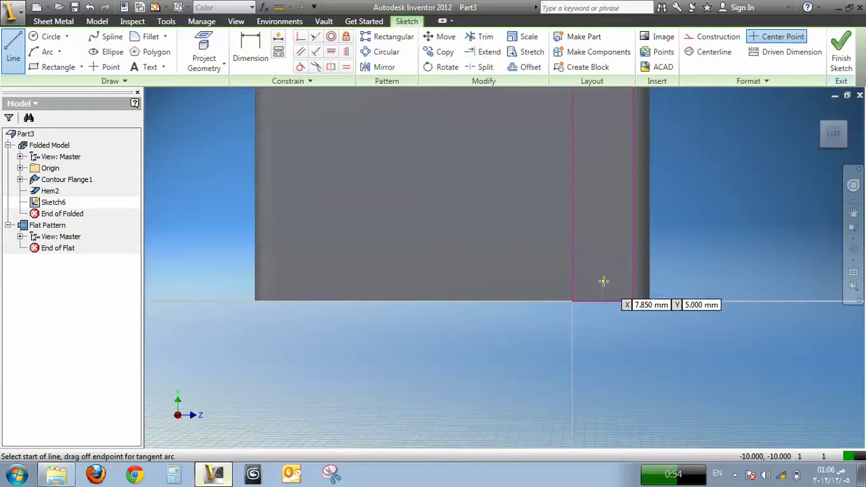
{"action": "left_click", "coordinate": [610, 301]}
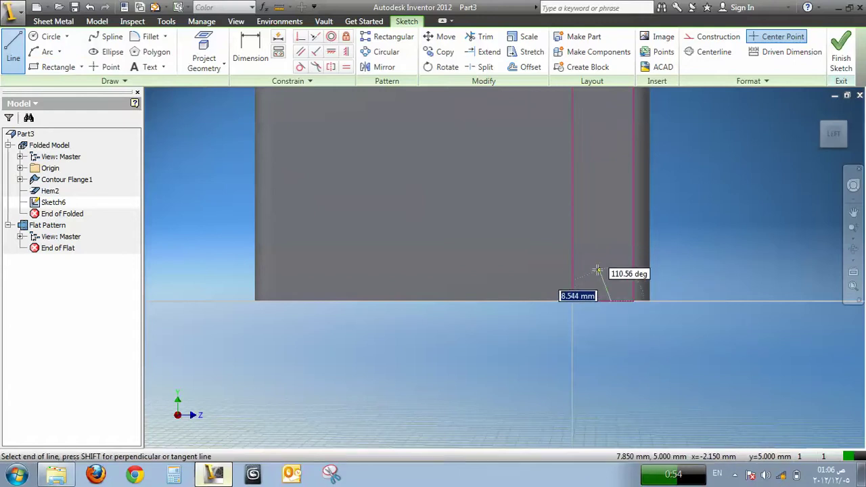
{"action": "left_click", "coordinate": [573, 249]}
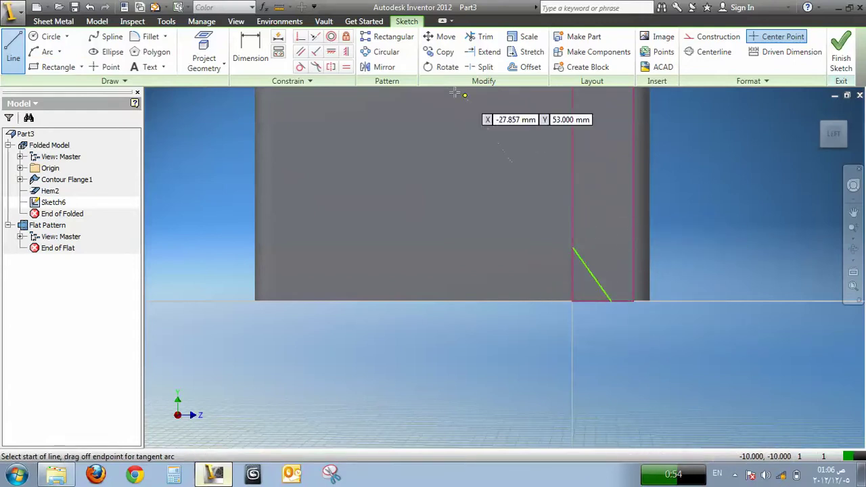
Step: Dimension the angle between the diagonal line and the lip's long edge as 45 degrees
{"action": "left_click", "coordinate": [250, 54]}
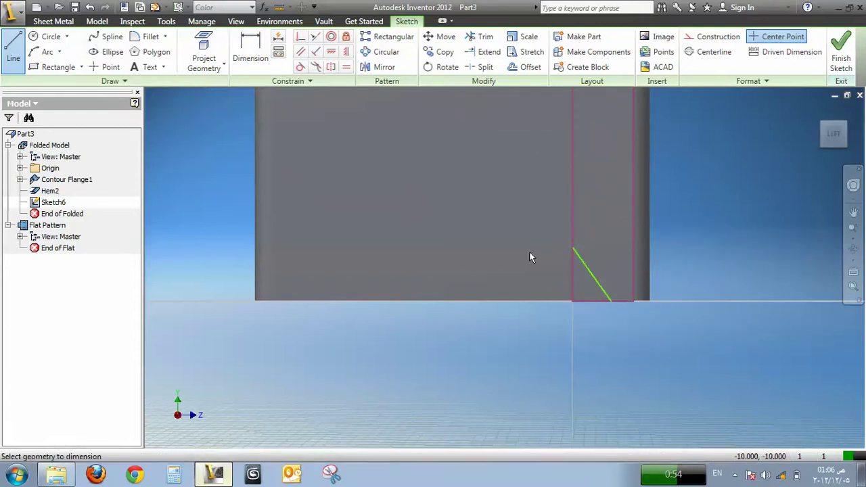
{"action": "left_click", "coordinate": [586, 274]}
{"action": "left_click", "coordinate": [572, 267]}
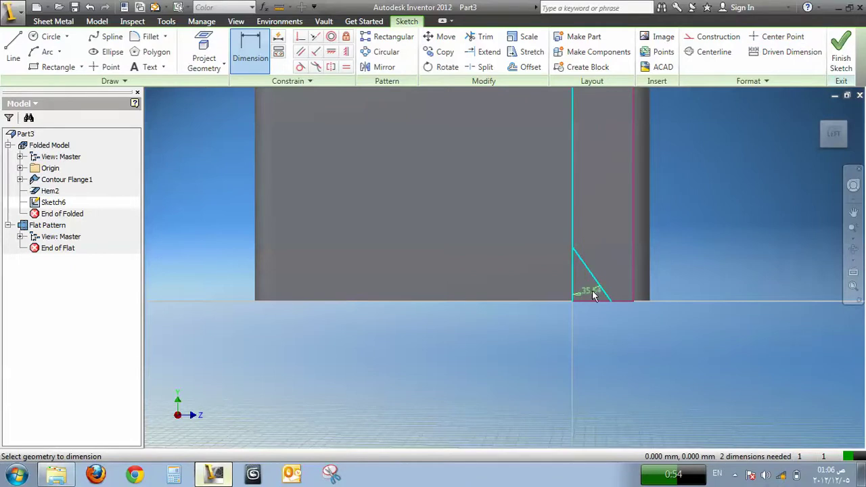
{"action": "left_click", "coordinate": [592, 290]}
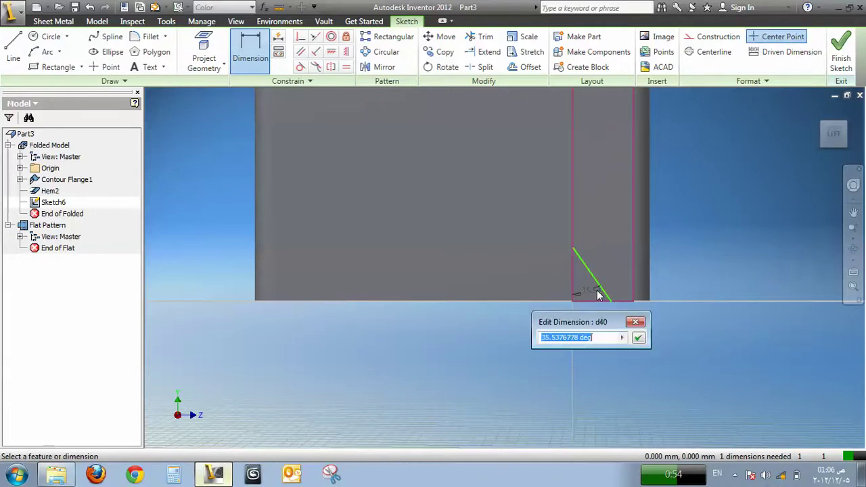
{"action": "type", "text": "45"}
{"action": "key", "text": "Return"}
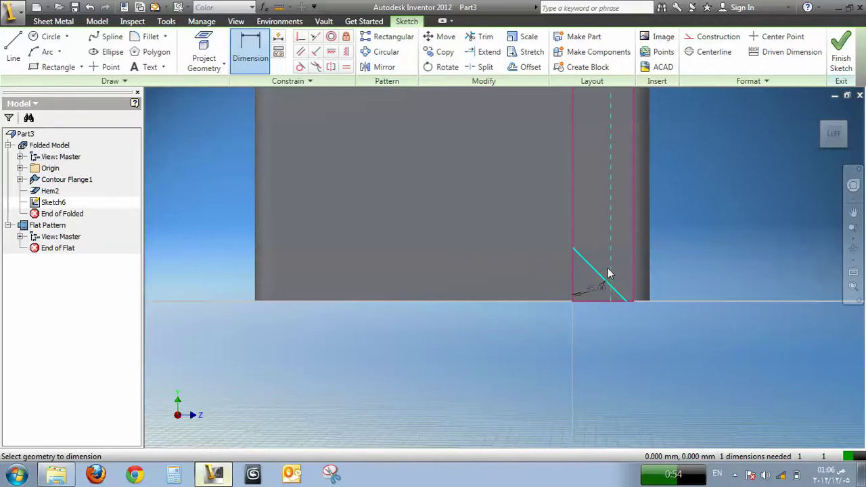
{"action": "key", "text": "Escape"}
Step: Dimension the diagonal line's length as 15 mm and finish the sketch
{"action": "scroll", "coordinate": [603, 278], "scroll_direction": "up", "scroll_amount": 3}
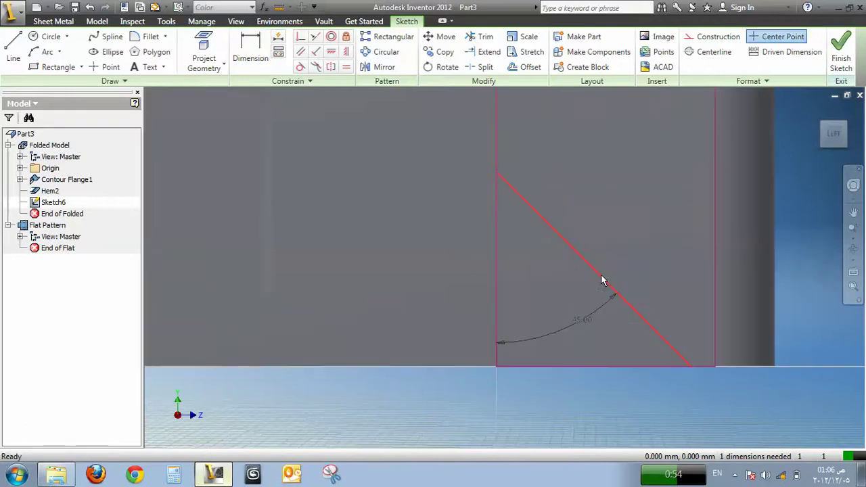
{"action": "key", "text": "d"}
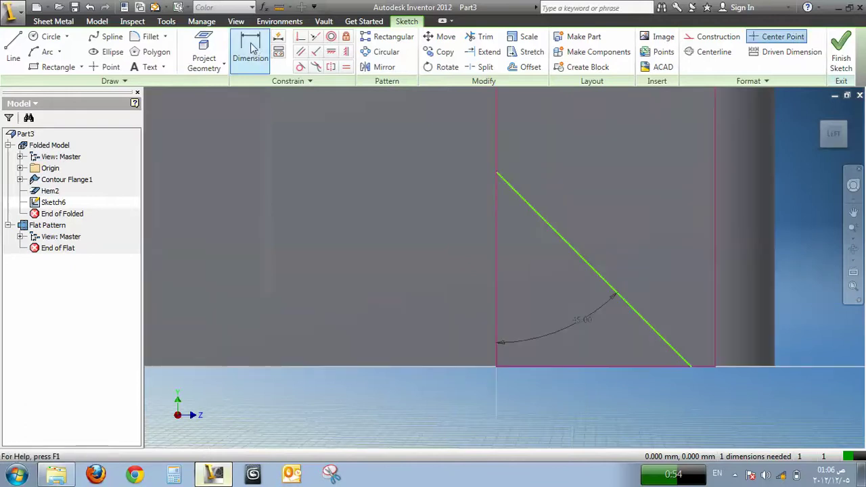
{"action": "left_click", "coordinate": [586, 264]}
{"action": "left_click", "coordinate": [598, 249]}
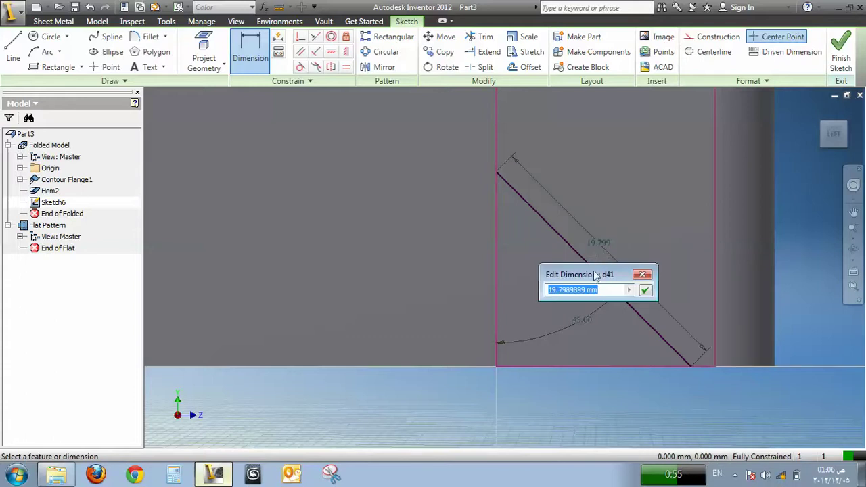
{"action": "type", "text": "15"}
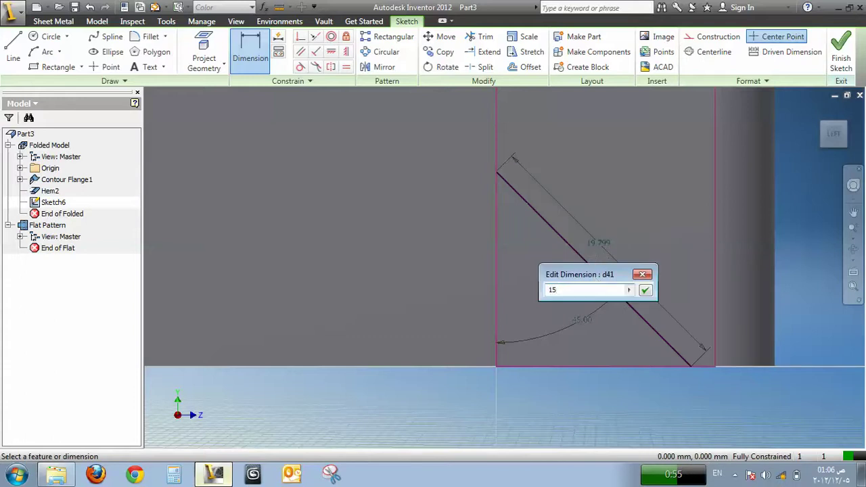
{"action": "key", "text": "Return"}
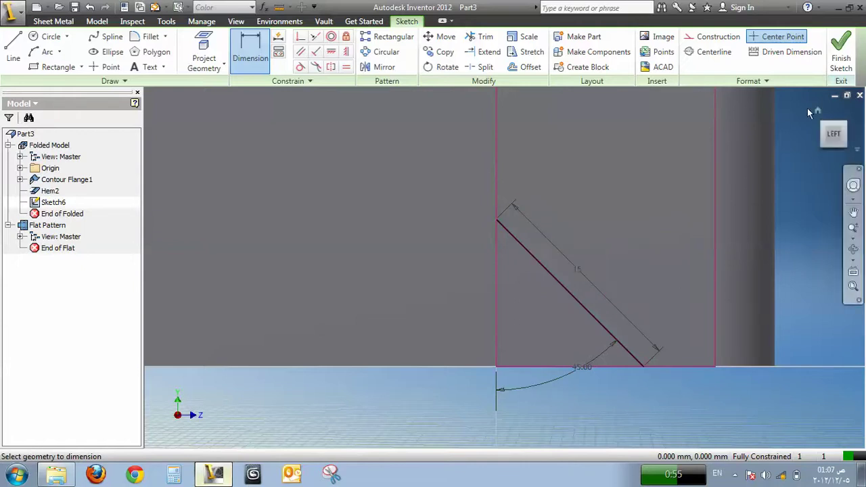
{"action": "left_click", "coordinate": [841, 51]}
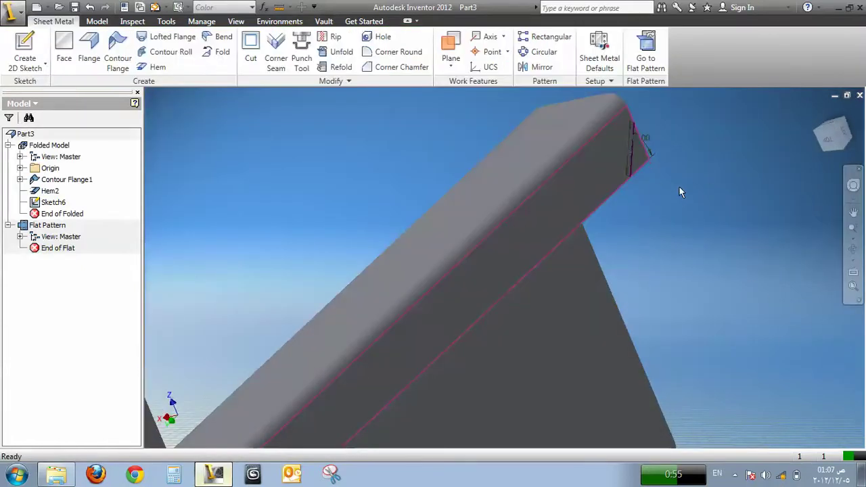
Step: Fold the lip's end corner along the sketched diagonal line with a 90-degree fold angle
{"action": "middle_click_drag", "start_coordinate": [680, 191], "coordinate": [415, 251]}
{"action": "scroll", "coordinate": [439, 188], "scroll_direction": "up", "scroll_amount": 3}
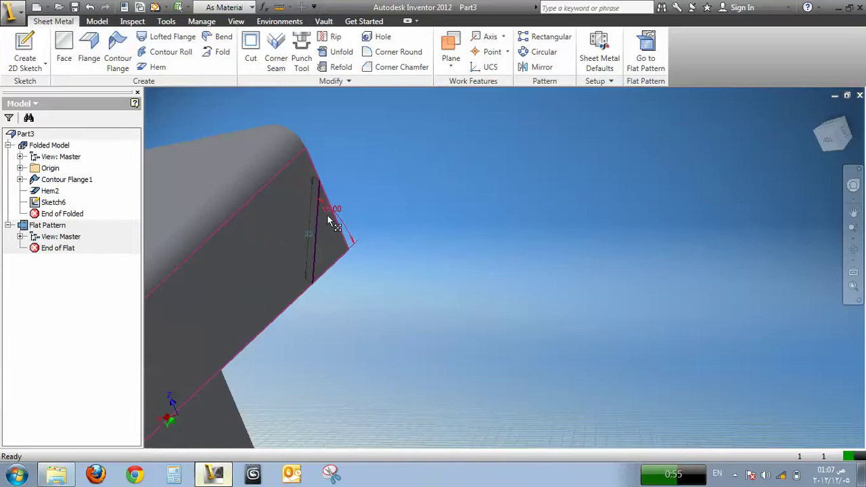
{"action": "scroll", "coordinate": [331, 221], "scroll_direction": "up", "scroll_amount": 2}
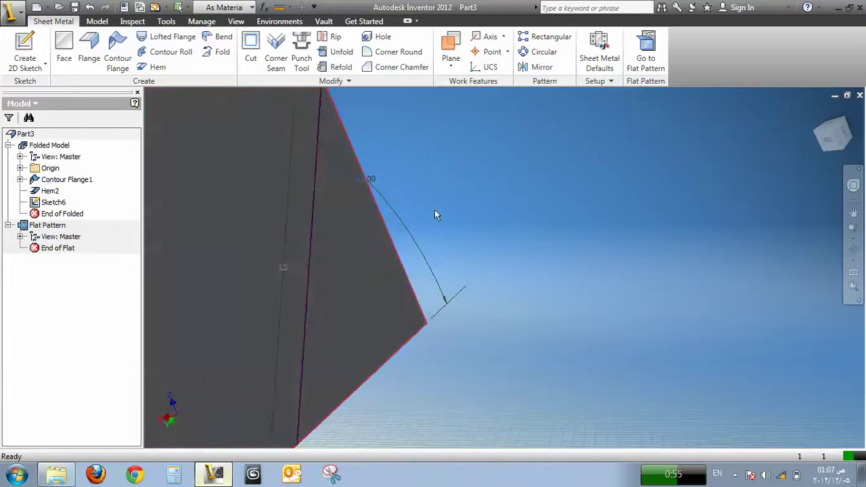
{"action": "left_click", "coordinate": [215, 57]}
{"action": "mouse_move", "coordinate": [486, 269]}
{"action": "middle_mouse_down"}
{"action": "mouse_move", "coordinate": [580, 277]}
{"action": "mouse_move", "coordinate": [568, 290]}
{"action": "middle_mouse_up"}
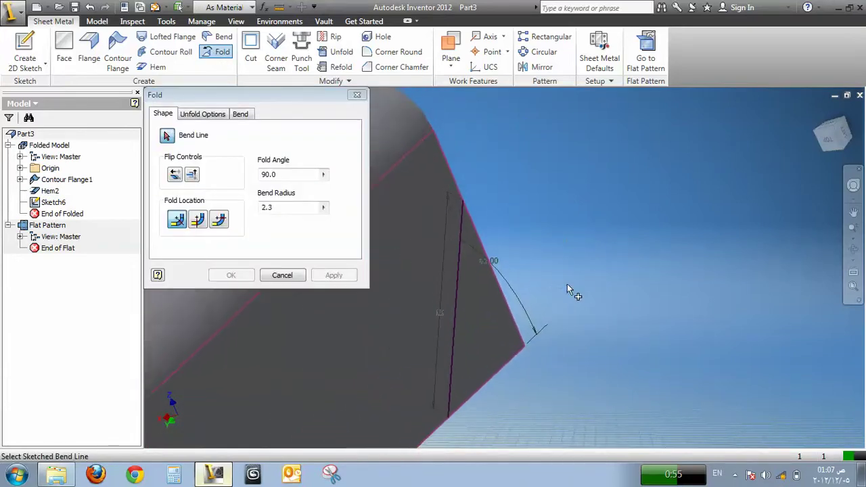
{"action": "left_click", "coordinate": [457, 275]}
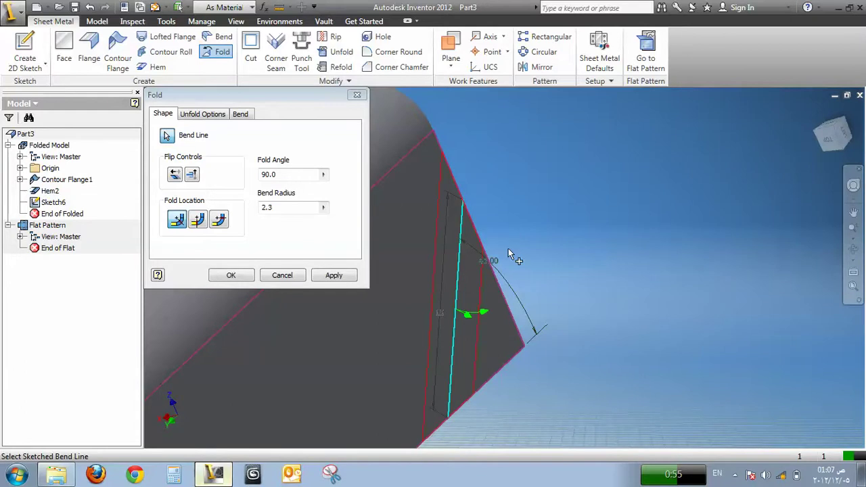
{"action": "left_click", "coordinate": [289, 176]}
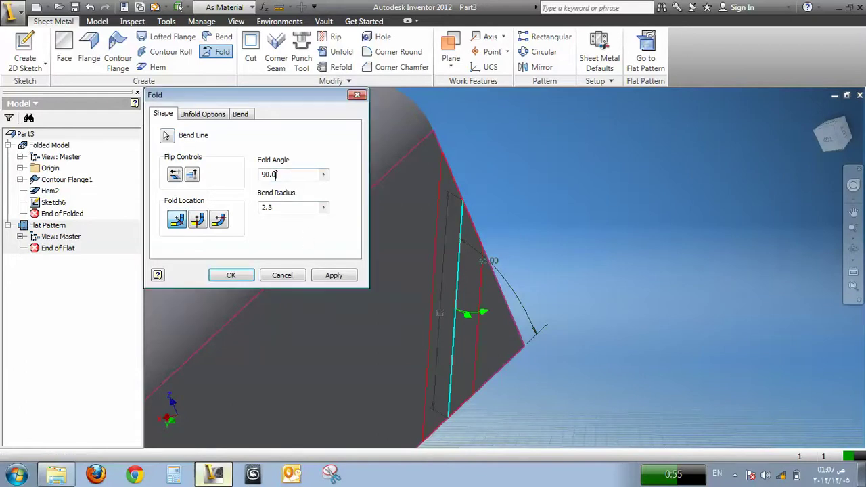
{"action": "left_click_drag", "start_coordinate": [289, 176], "coordinate": [257, 181]}
{"action": "left_click", "coordinate": [281, 177]}
{"action": "double_click", "coordinate": [284, 177]}
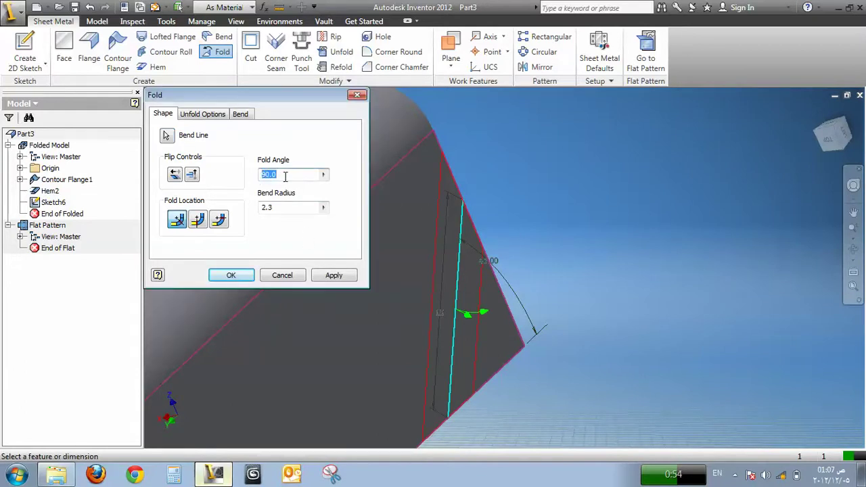
{"action": "type", "text": "90"}
{"action": "left_click", "coordinate": [333, 275]}
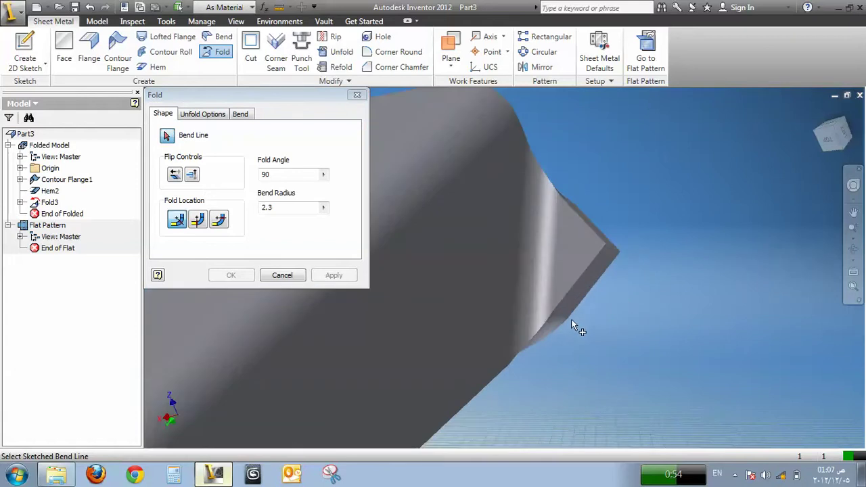
Step: Edit the existing corner fold and set its fold angle to 45 degrees
{"action": "double_click", "coordinate": [274, 175]}
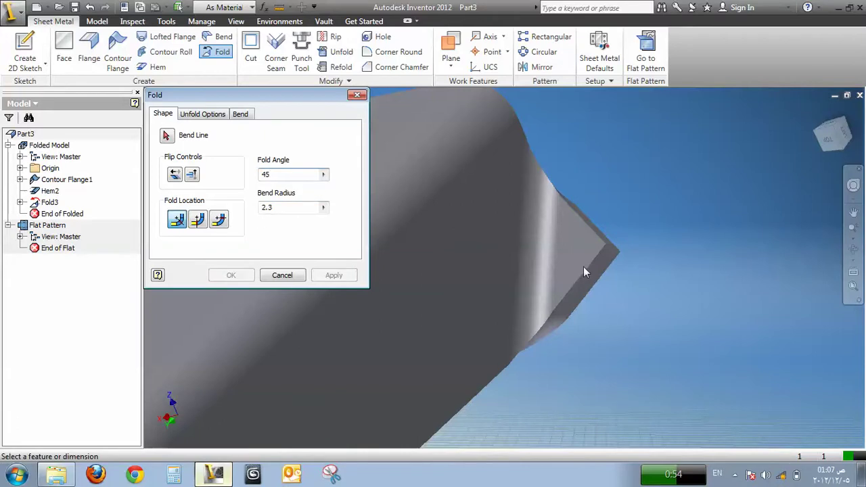
{"action": "left_click", "coordinate": [288, 274]}
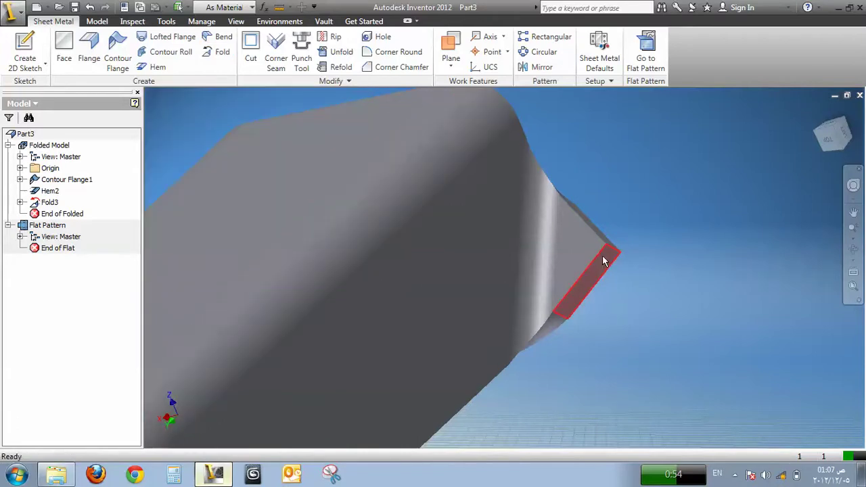
{"action": "double_click", "coordinate": [50, 202]}
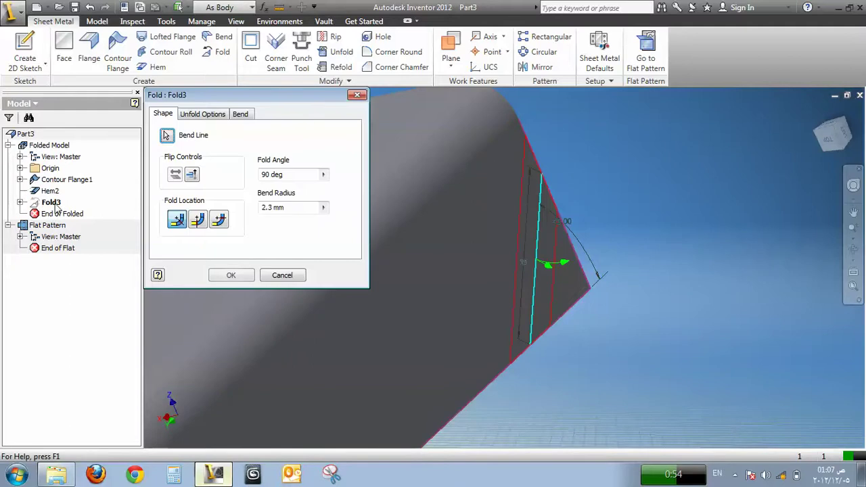
{"action": "left_click", "coordinate": [286, 175]}
{"action": "left_click_drag", "start_coordinate": [284, 174], "coordinate": [252, 174]}
{"action": "type", "text": "45"}
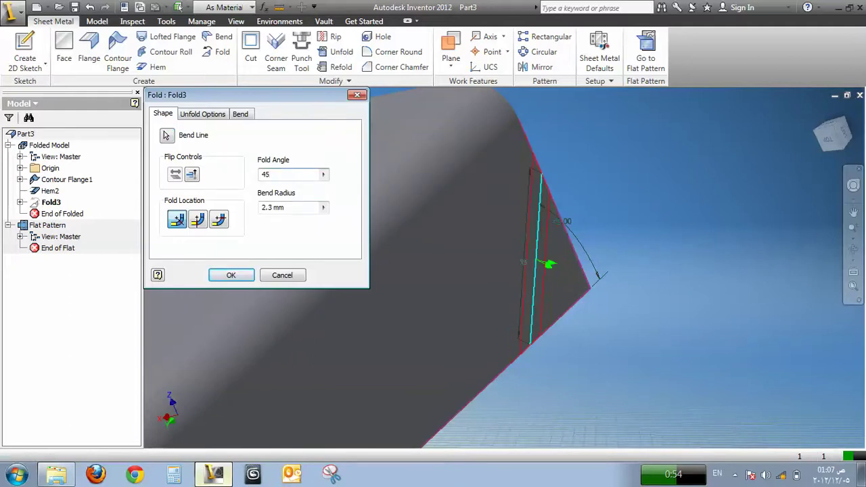
{"action": "left_click", "coordinate": [237, 275]}
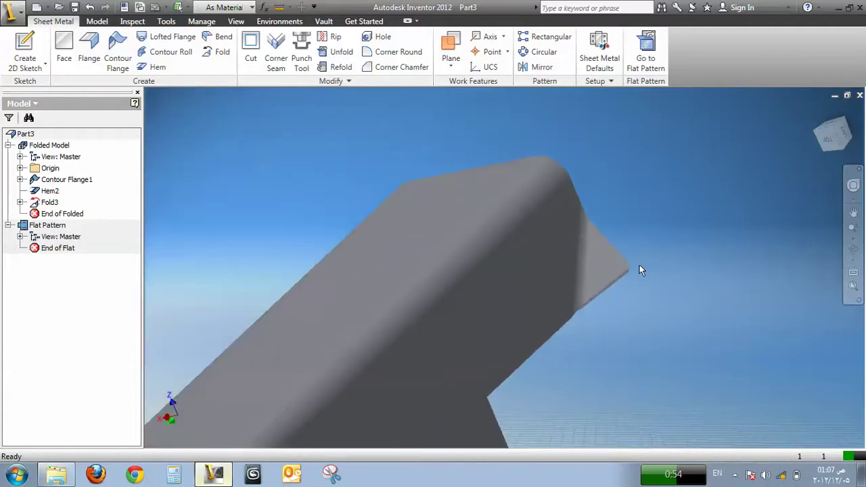
Step: Examine the folded lip corner up close and the whole channel from several directions
{"action": "left_click", "coordinate": [853, 248]}
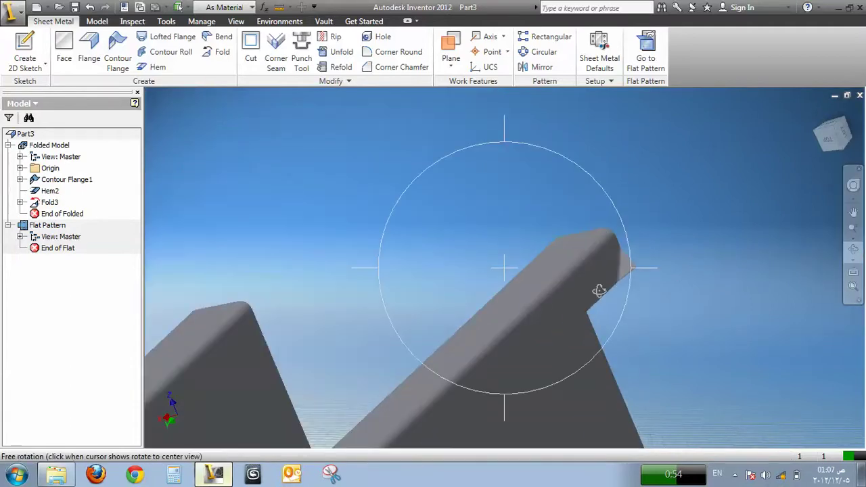
{"action": "left_click_drag", "start_coordinate": [598, 291], "coordinate": [580, 292]}
{"action": "key", "text": "Escape"}
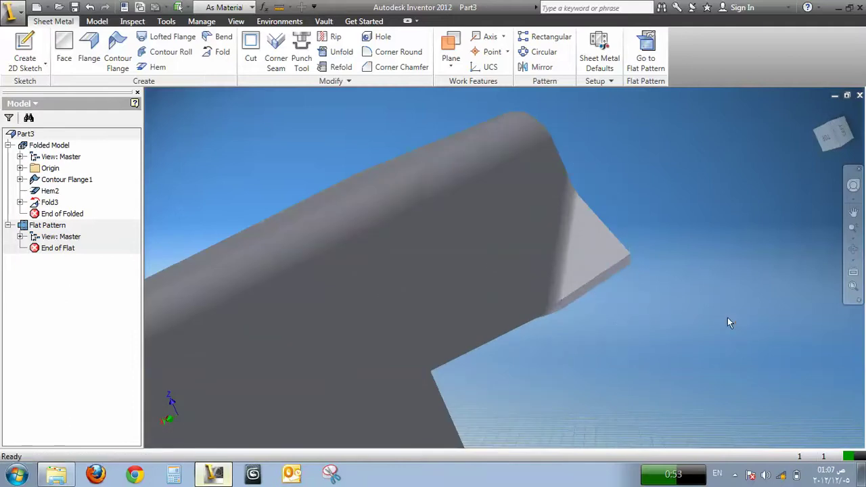
{"action": "middle_click_drag", "start_coordinate": [649, 330], "coordinate": [536, 182], "text": "shift"}
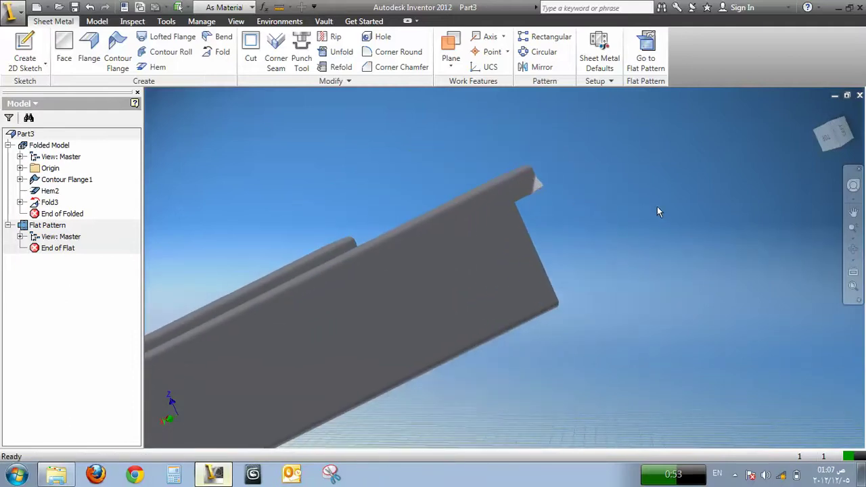
{"action": "middle_click_drag", "start_coordinate": [657, 210], "coordinate": [763, 210], "text": "shift"}
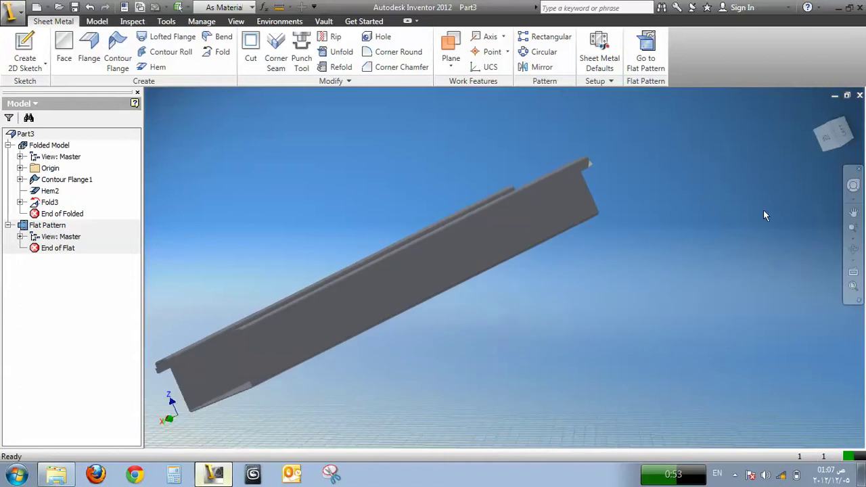
{"action": "left_click", "coordinate": [853, 248]}
{"action": "left_click_drag", "start_coordinate": [499, 251], "coordinate": [568, 304]}
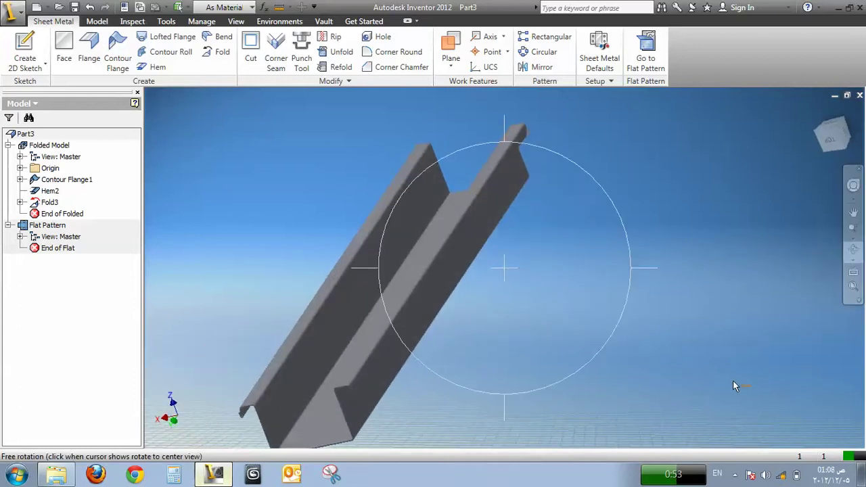
{"action": "key", "text": "Escape"}
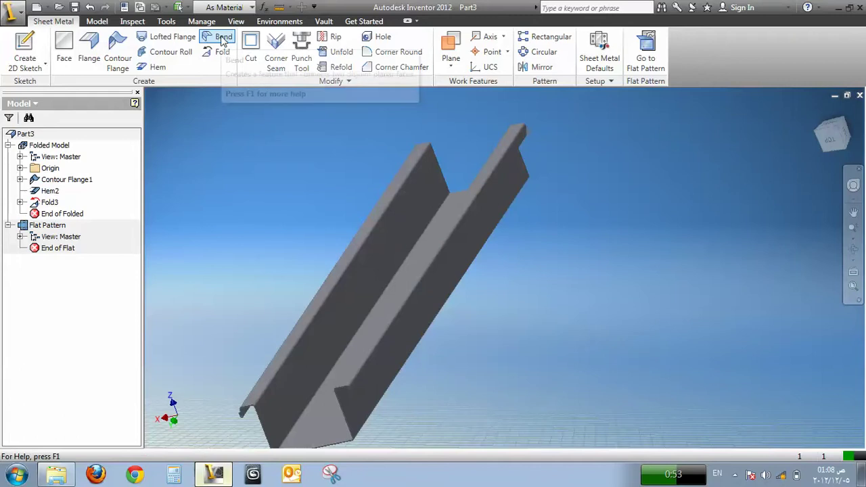
Step: Examine the channel's open end up close and from the opposite side
{"action": "middle_click_drag", "start_coordinate": [555, 364], "coordinate": [581, 259]}
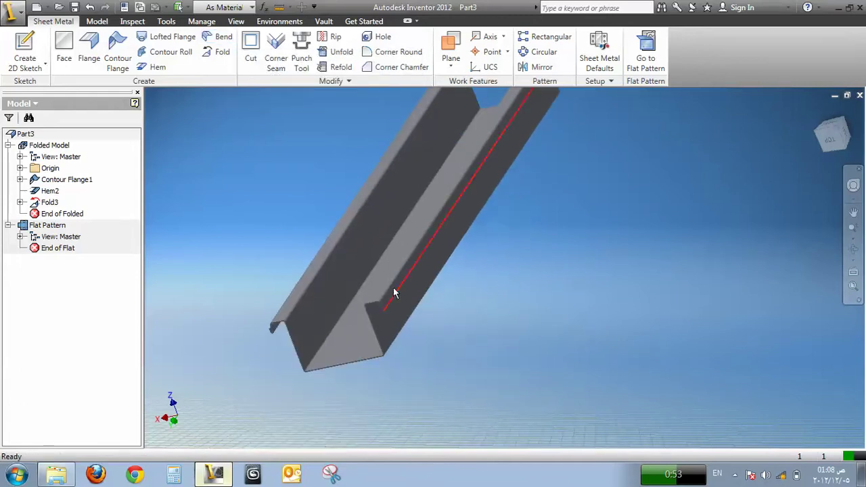
{"action": "scroll", "coordinate": [375, 330], "scroll_direction": "down", "scroll_amount": 4}
{"action": "scroll", "coordinate": [499, 319], "scroll_direction": "up", "scroll_amount": 4}
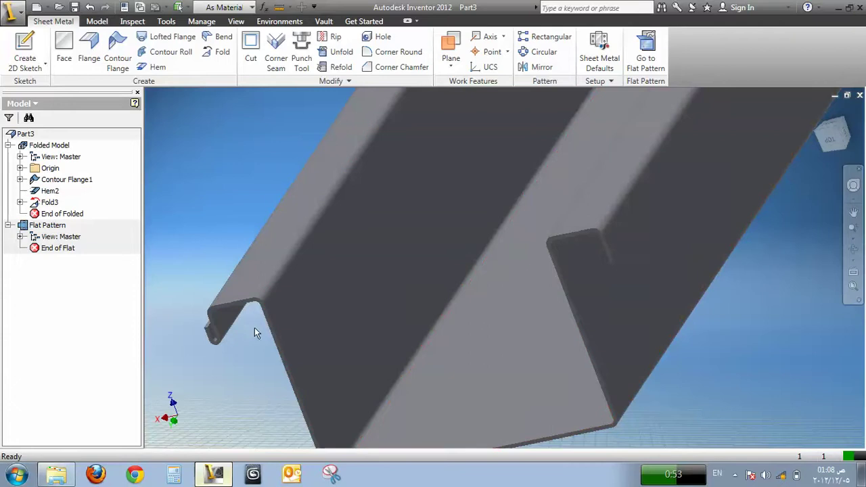
{"action": "middle_click_drag", "start_coordinate": [615, 418], "coordinate": [577, 309]}
{"action": "scroll", "coordinate": [577, 309], "scroll_direction": "up", "scroll_amount": 2}
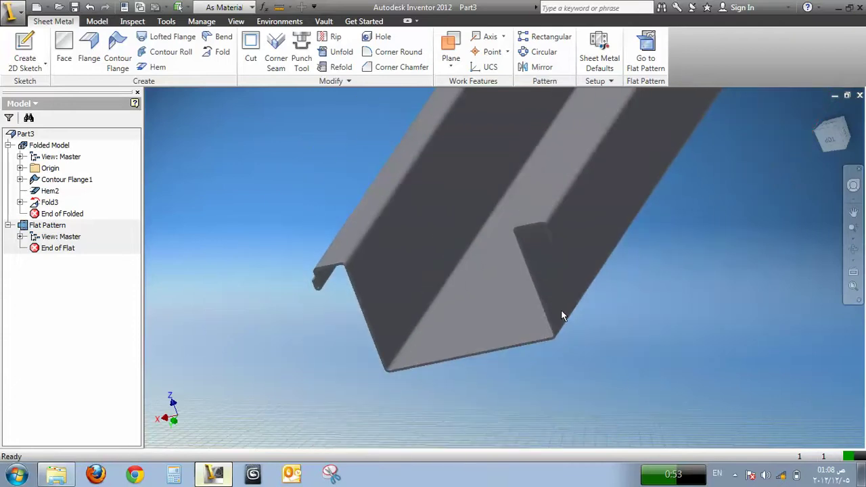
{"action": "left_click", "coordinate": [852, 249]}
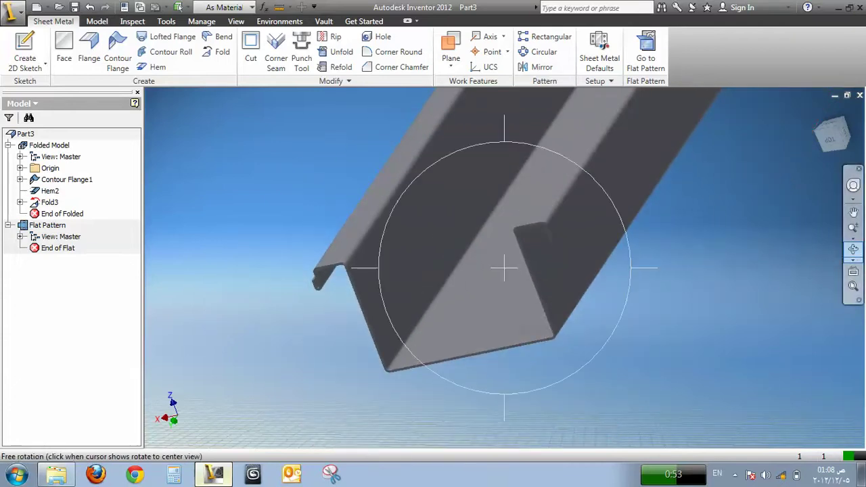
{"action": "left_click_drag", "start_coordinate": [365, 268], "coordinate": [547, 292]}
{"action": "middle_click_drag", "start_coordinate": [573, 309], "coordinate": [482, 320]}
{"action": "key", "text": "Escape"}
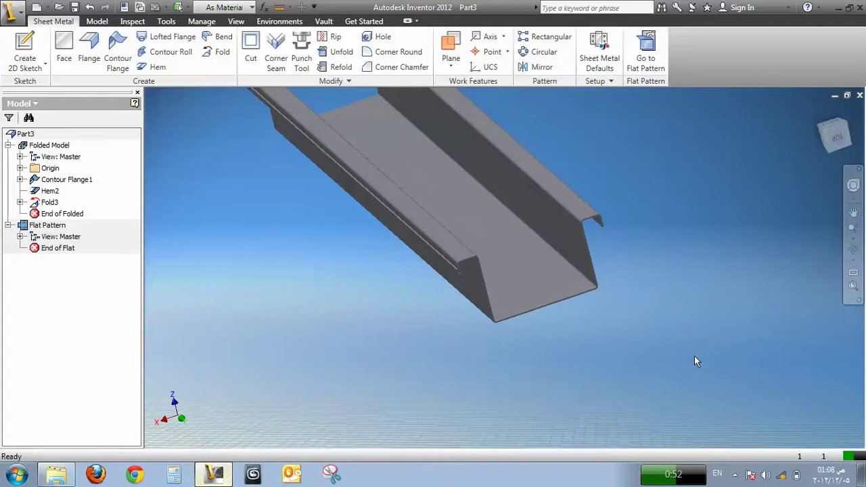
Step: Start a Bend between the inner vertical end edges of the channel's two side walls at the open end
{"action": "left_click", "coordinate": [213, 38]}
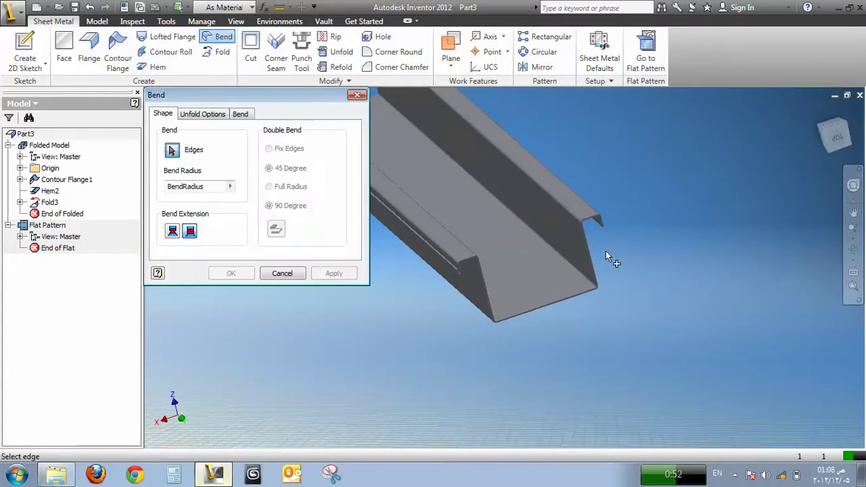
{"action": "scroll", "coordinate": [595, 249], "scroll_direction": "up", "scroll_amount": 5}
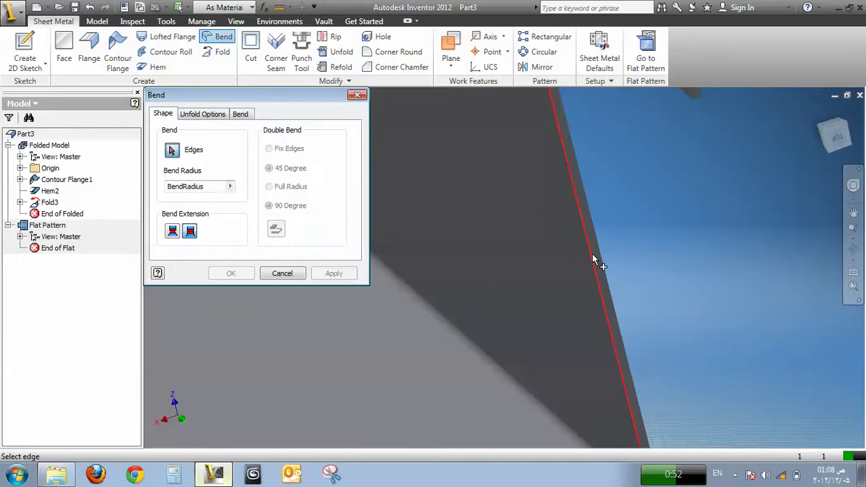
{"action": "left_click", "coordinate": [593, 258]}
{"action": "scroll", "coordinate": [611, 251], "scroll_direction": "down", "scroll_amount": 5}
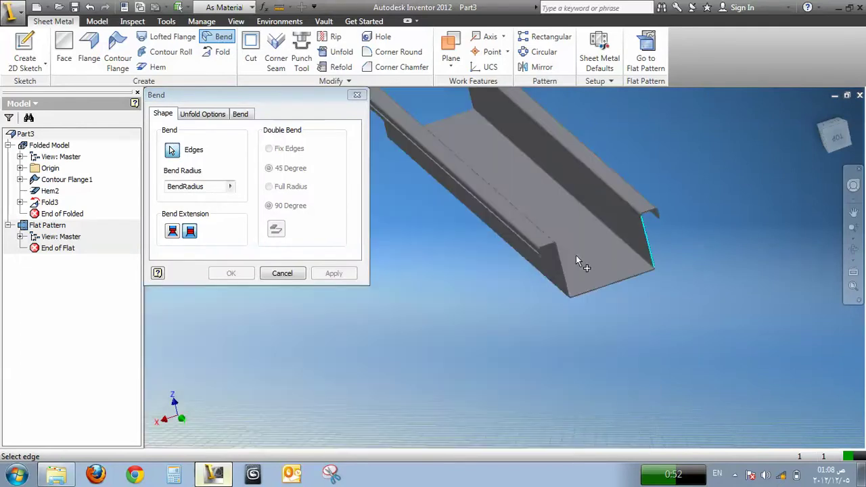
{"action": "scroll", "coordinate": [576, 261], "scroll_direction": "up", "scroll_amount": 3}
{"action": "scroll", "coordinate": [562, 268], "scroll_direction": "up", "scroll_amount": 2}
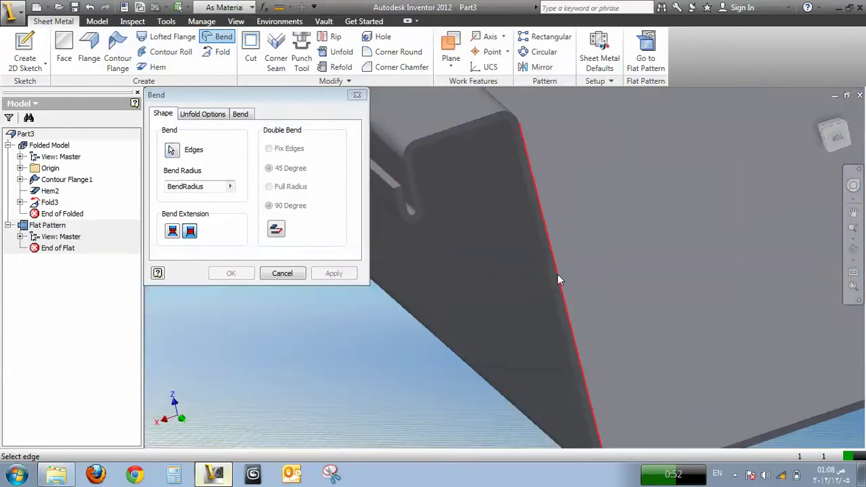
{"action": "left_click", "coordinate": [559, 279]}
{"action": "scroll", "coordinate": [599, 220], "scroll_direction": "down", "scroll_amount": 5}
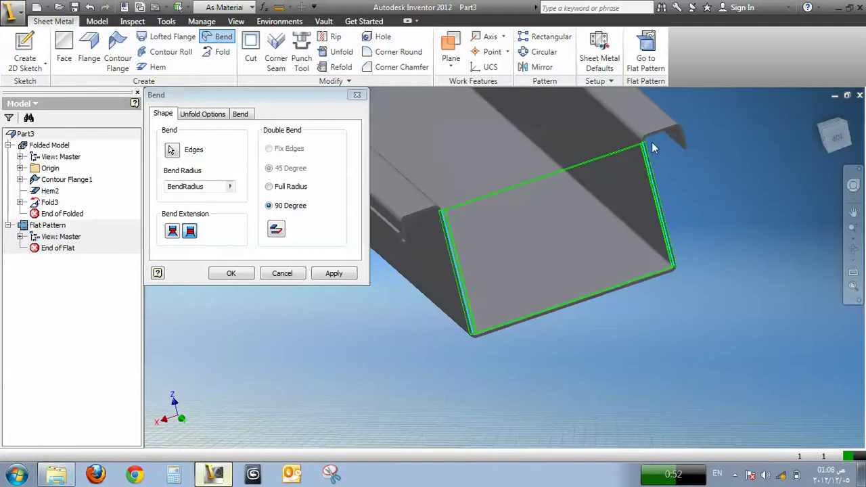
Step: Check the bend preview at both upper corners and create the 90 Degree double bend that closes the channel end
{"action": "scroll", "coordinate": [653, 147], "scroll_direction": "up", "scroll_amount": 4}
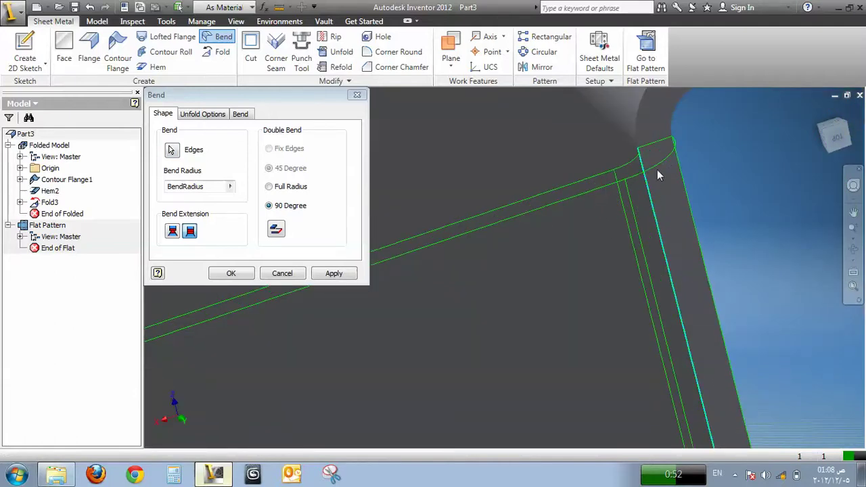
{"action": "scroll", "coordinate": [659, 169], "scroll_direction": "down", "scroll_amount": 5}
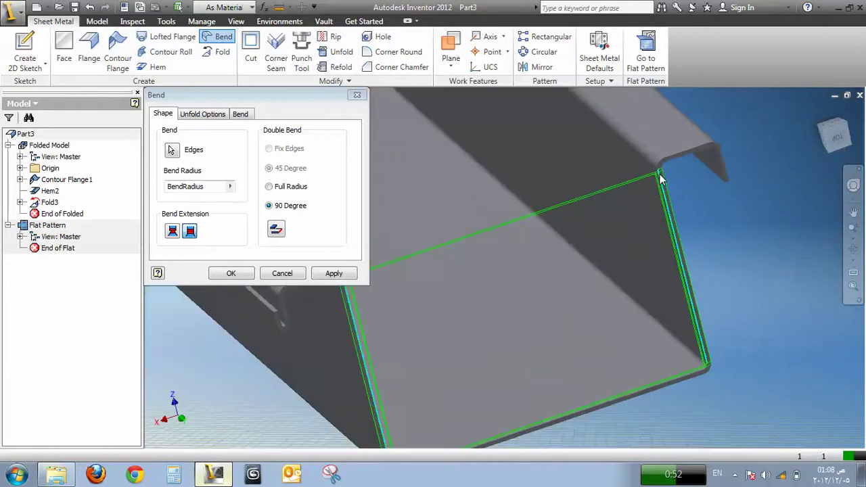
{"action": "scroll", "coordinate": [662, 169], "scroll_direction": "up", "scroll_amount": 4}
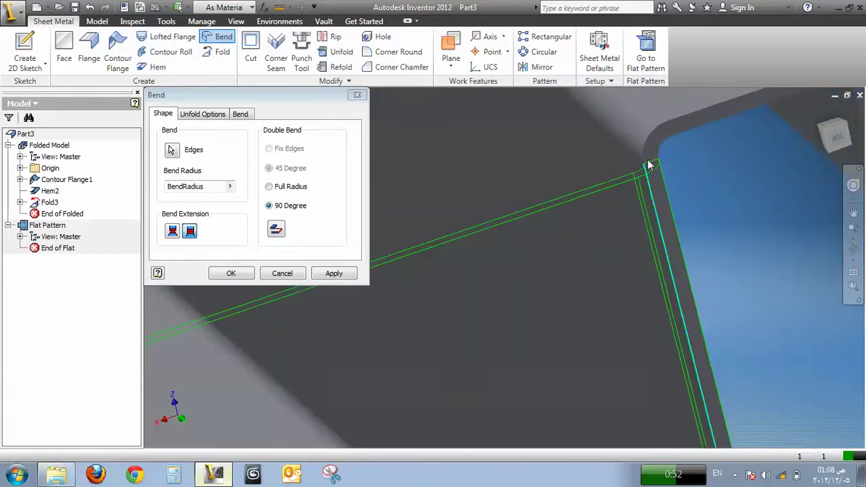
{"action": "scroll", "coordinate": [657, 166], "scroll_direction": "down", "scroll_amount": 5}
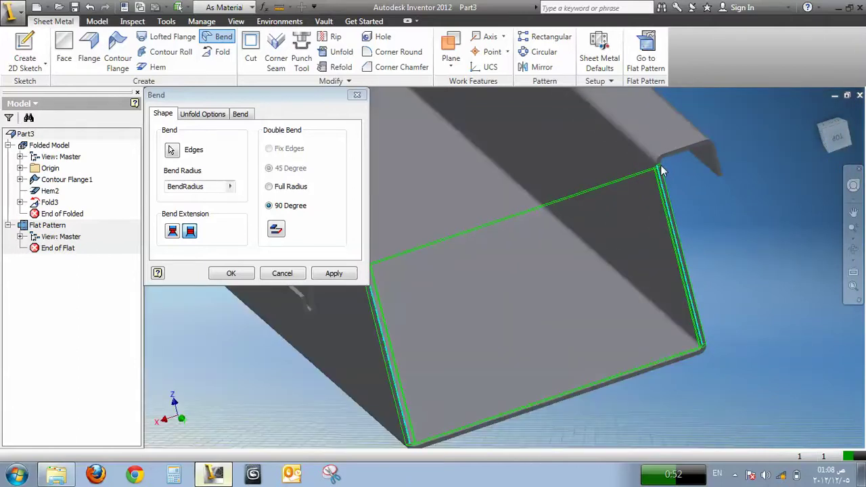
{"action": "key", "text": "F2"}
{"action": "left_click_drag", "start_coordinate": [446, 255], "coordinate": [548, 241]}
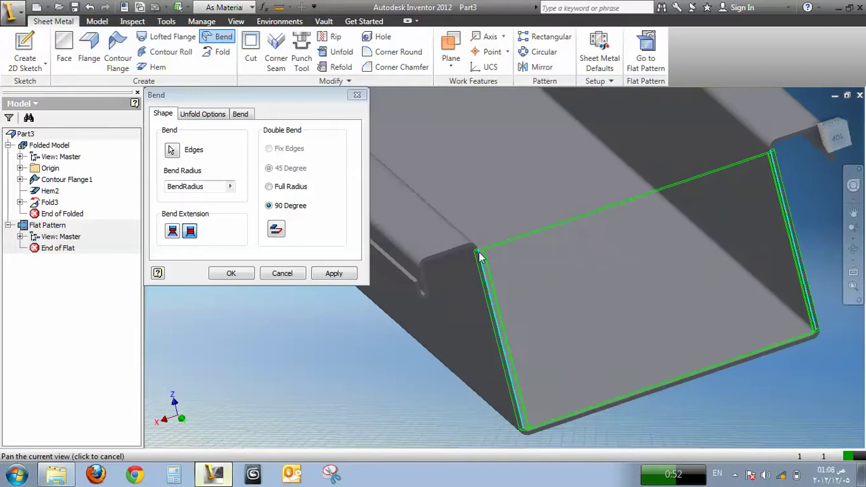
{"action": "scroll", "coordinate": [479, 257], "scroll_direction": "up", "scroll_amount": 3}
{"action": "left_click", "coordinate": [333, 273]}
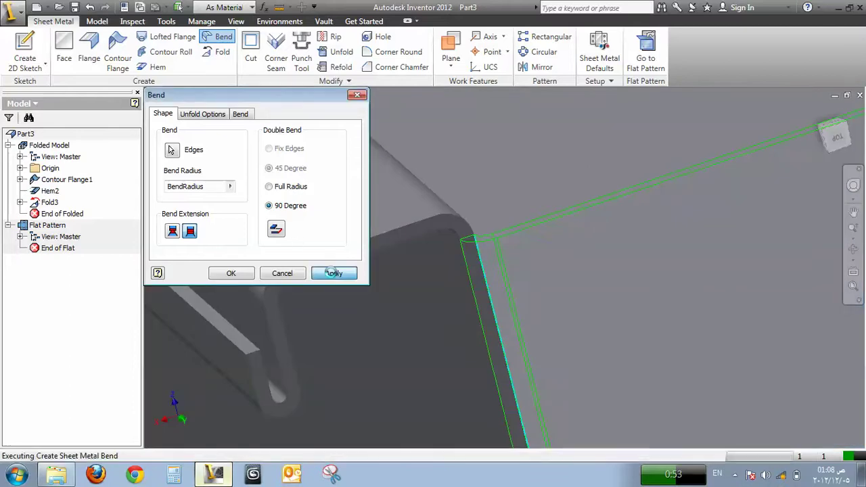
{"action": "left_click", "coordinate": [283, 273]}
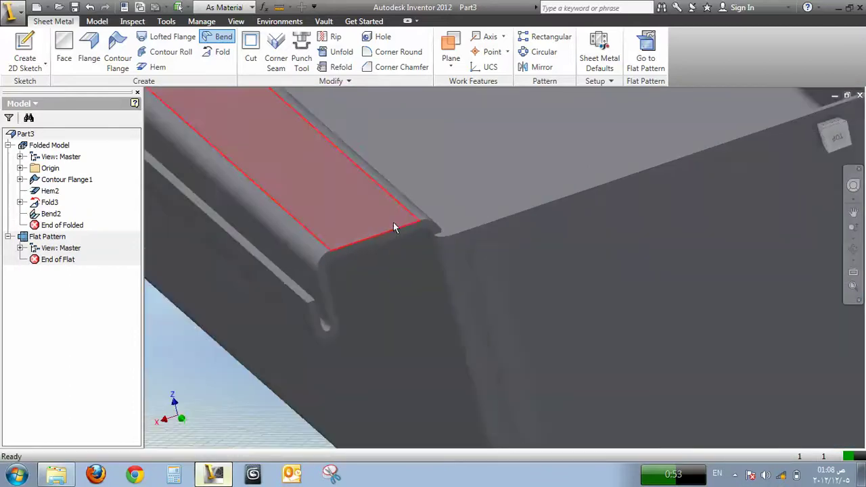
Step: Examine the new end wall, its upper corner gap and the whole channel
{"action": "scroll", "coordinate": [395, 227], "scroll_direction": "down", "scroll_amount": 5}
{"action": "left_click", "coordinate": [852, 249]}
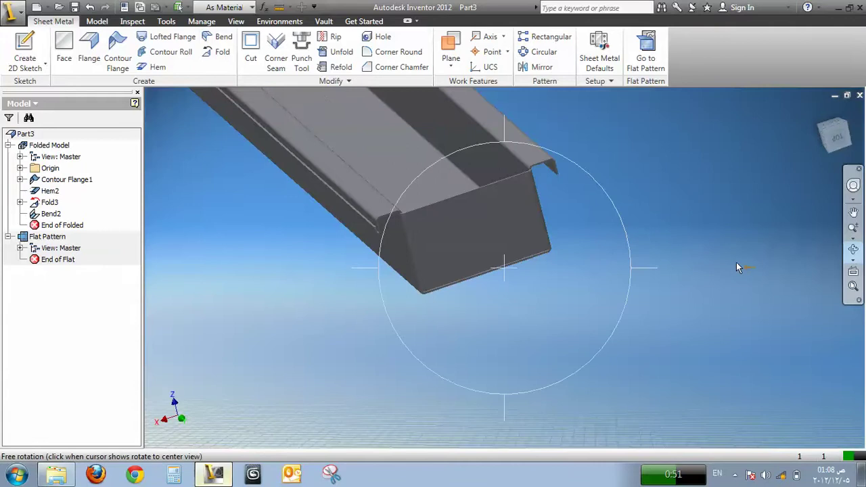
{"action": "left_click_drag", "start_coordinate": [483, 300], "coordinate": [522, 304]}
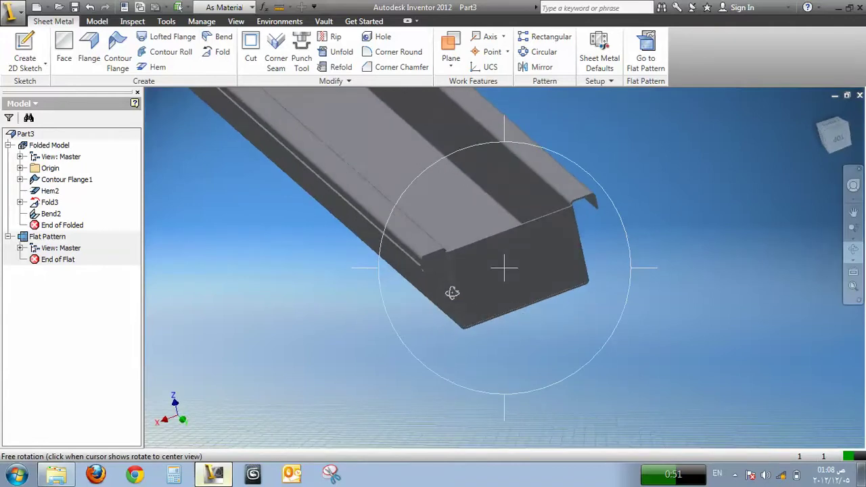
{"action": "left_click_drag", "start_coordinate": [452, 292], "coordinate": [508, 310]}
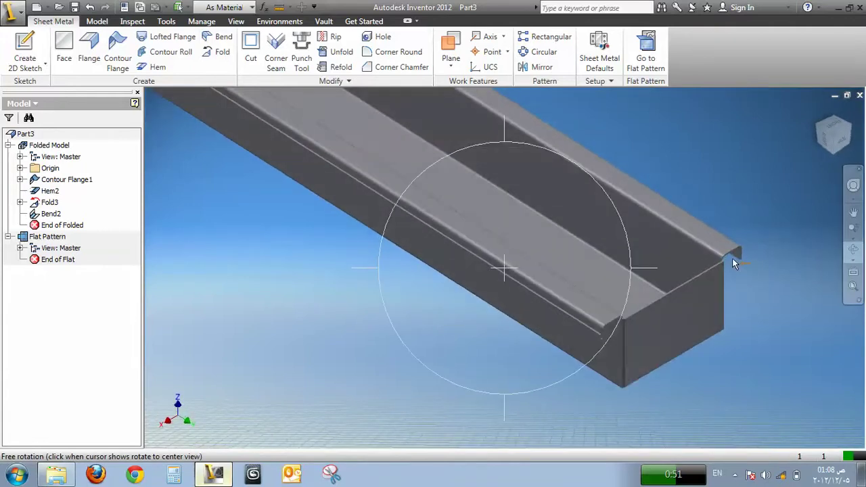
{"action": "scroll", "coordinate": [734, 264], "scroll_direction": "up", "scroll_amount": 8}
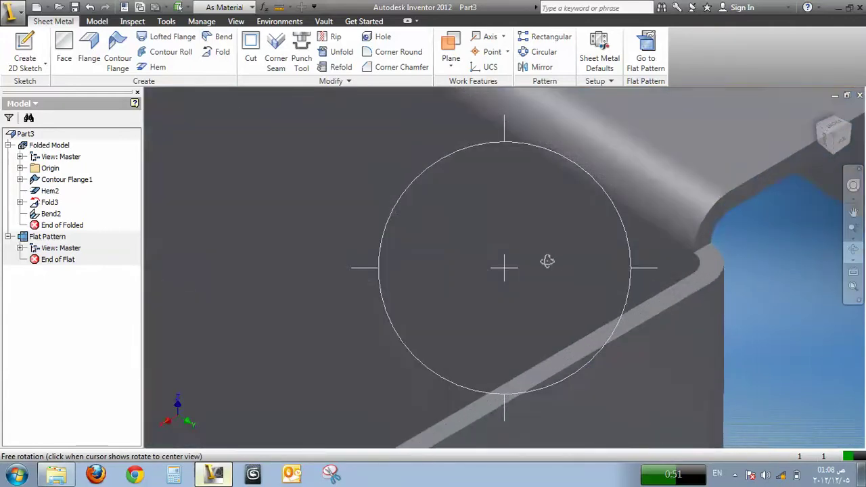
{"action": "scroll", "coordinate": [547, 261], "scroll_direction": "down", "scroll_amount": 8}
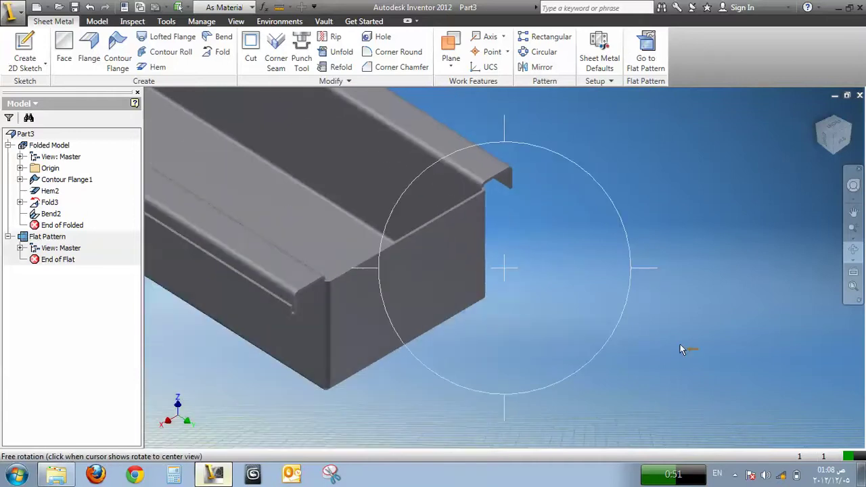
{"action": "key", "text": "F2"}
{"action": "scroll", "coordinate": [731, 366], "scroll_direction": "down", "scroll_amount": 6}
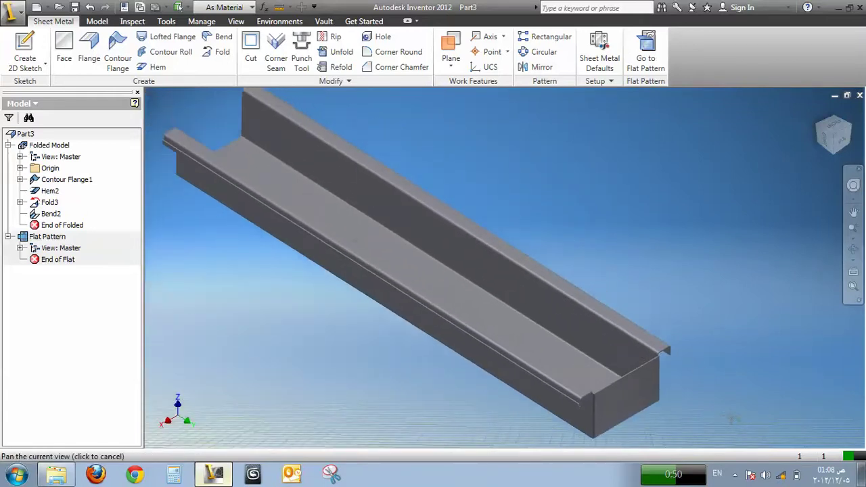
{"action": "left_click_drag", "start_coordinate": [730, 420], "coordinate": [740, 410]}
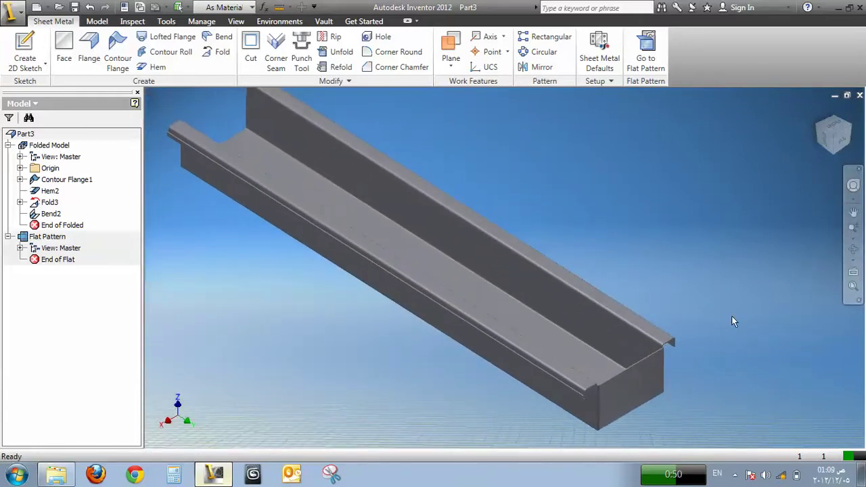
{"action": "scroll", "coordinate": [734, 321], "scroll_direction": "down", "scroll_amount": 2}
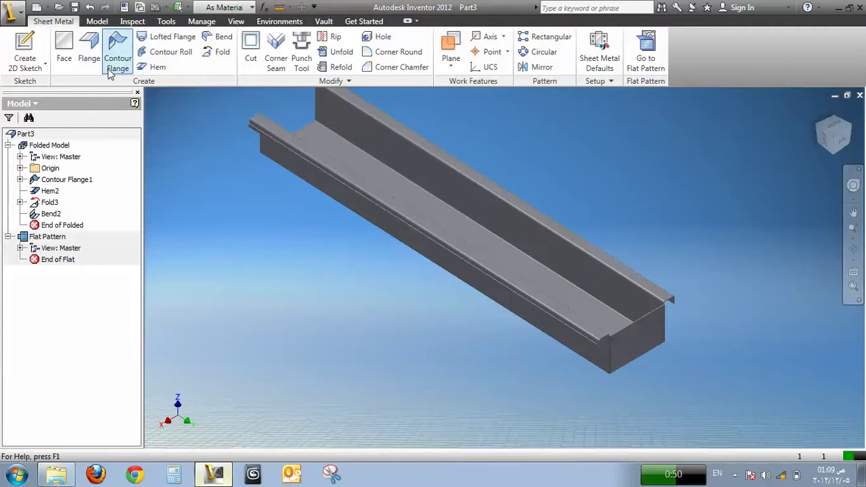
Step: Create a new part from the Sheet Metal.ipt template and sketch a 50 mm diameter circle centred on the origin
{"action": "left_click", "coordinate": [36, 7]}
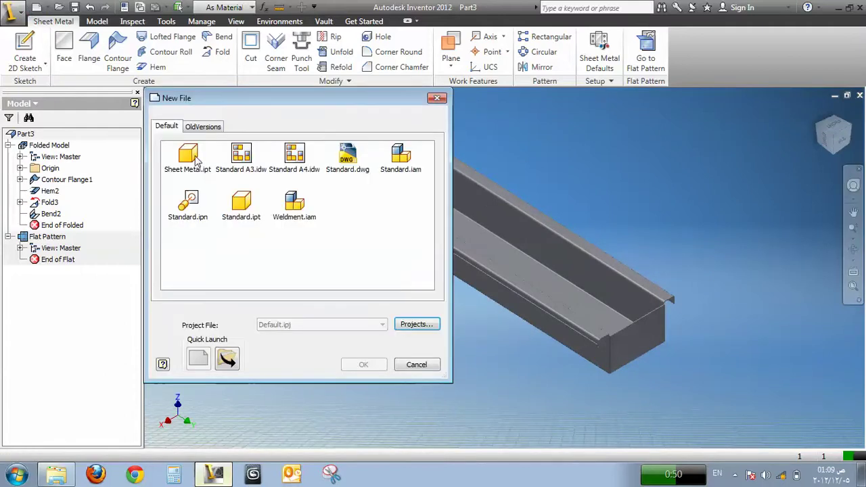
{"action": "double_click", "coordinate": [195, 159]}
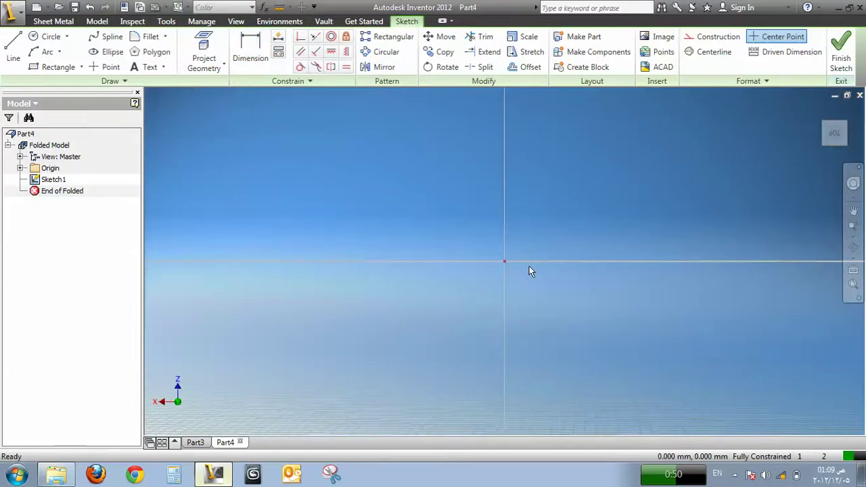
{"action": "left_click", "coordinate": [49, 37]}
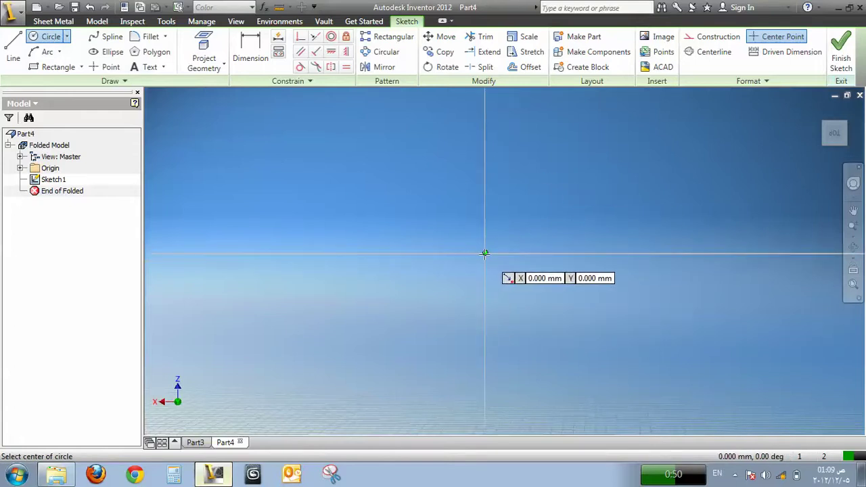
{"action": "left_click", "coordinate": [484, 254]}
{"action": "type", "text": "5"}
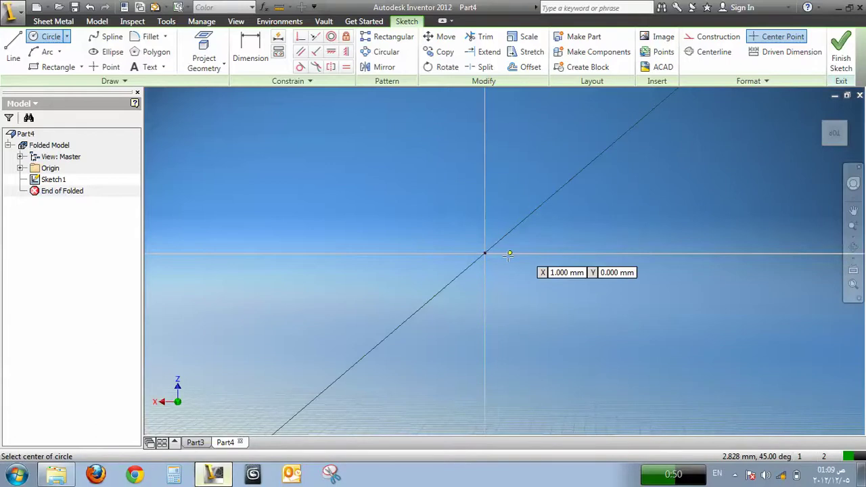
{"action": "scroll", "coordinate": [508, 253], "scroll_direction": "down", "scroll_amount": 5}
{"action": "key", "text": "Escape"}
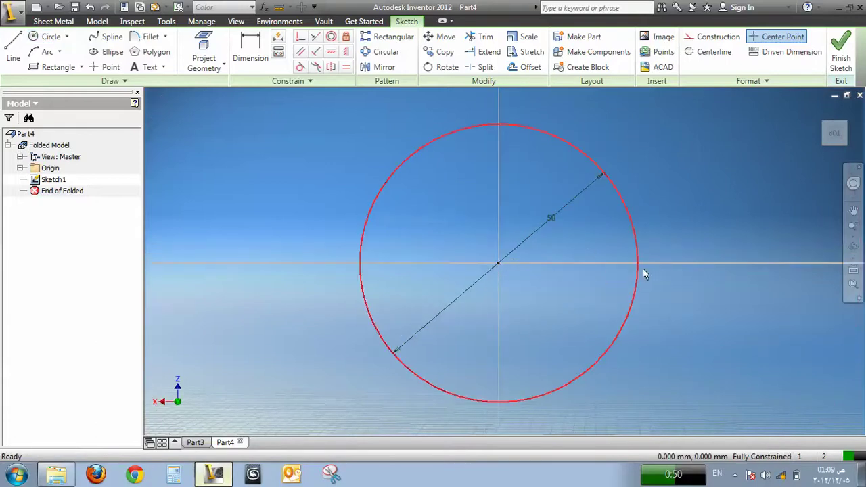
Step: Sketch a horizontal rectangle about 27 mm by 8 mm across the circle's edge, starting inside the circle and ending outside it
{"action": "scroll", "coordinate": [641, 267], "scroll_direction": "up", "scroll_amount": 3}
{"action": "middle_click_drag", "start_coordinate": [642, 266], "coordinate": [566, 261]}
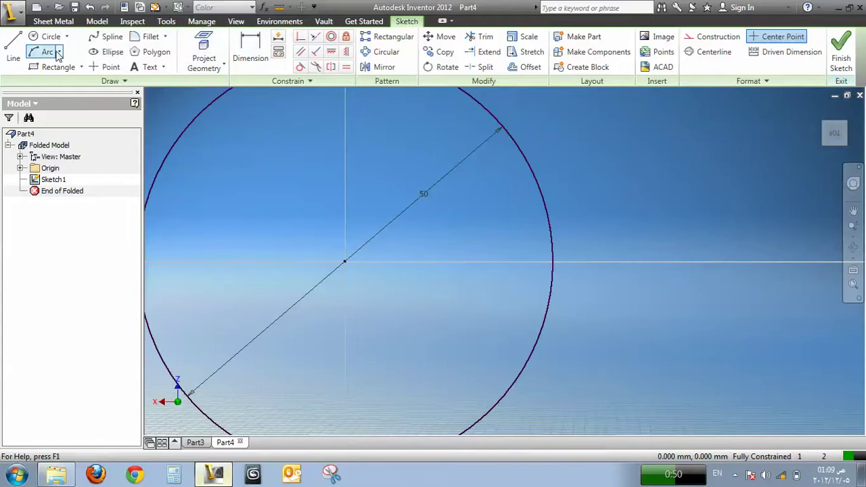
{"action": "left_click", "coordinate": [54, 66]}
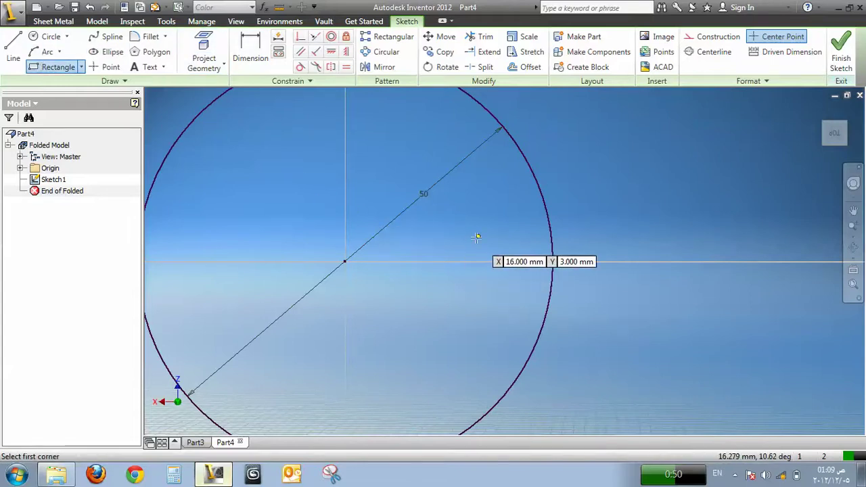
{"action": "left_click", "coordinate": [477, 237]}
{"action": "left_click", "coordinate": [703, 302]}
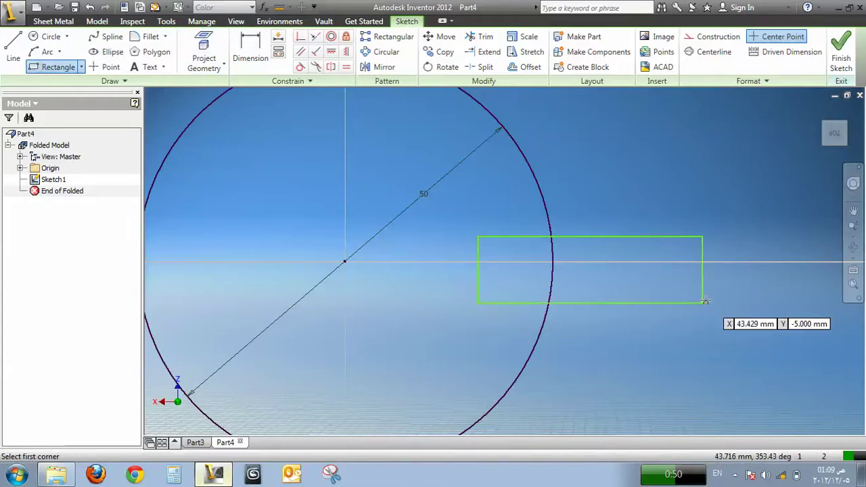
{"action": "key", "text": "Escape"}
Step: Align the midpoint of the rectangle's inner short edge horizontally with the circle's centre
{"action": "left_click", "coordinate": [331, 51]}
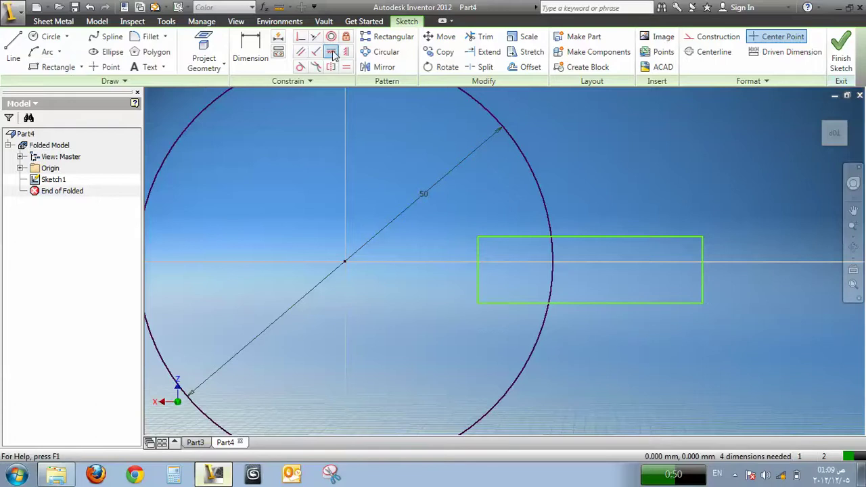
{"action": "left_click", "coordinate": [478, 269]}
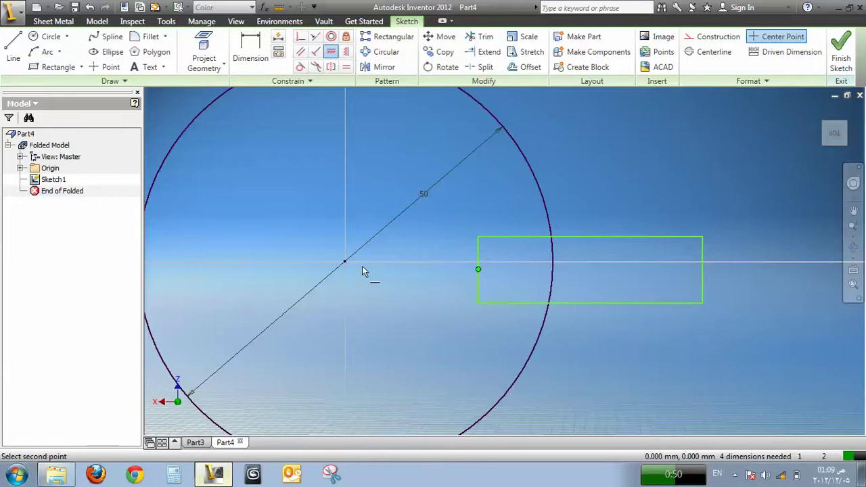
{"action": "left_click", "coordinate": [345, 262]}
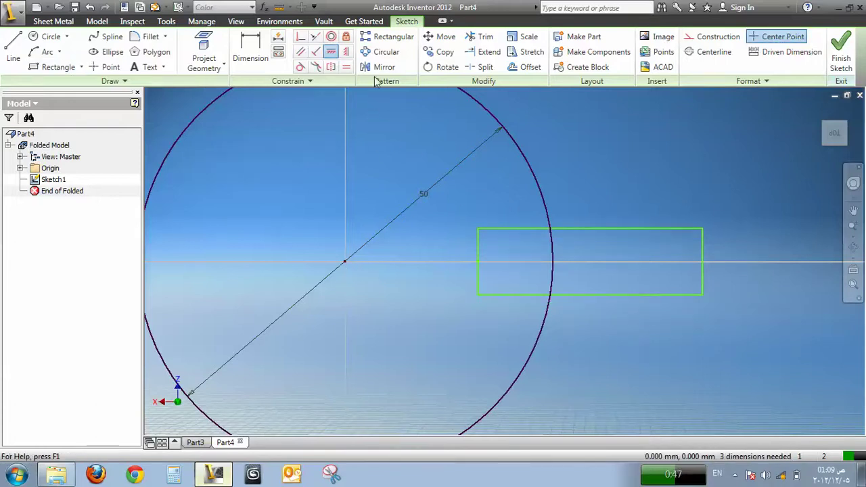
Step: Dimension the rectangle's height at its outer short edge as 1 mm
{"action": "left_click", "coordinate": [250, 58]}
{"action": "left_click", "coordinate": [704, 254]}
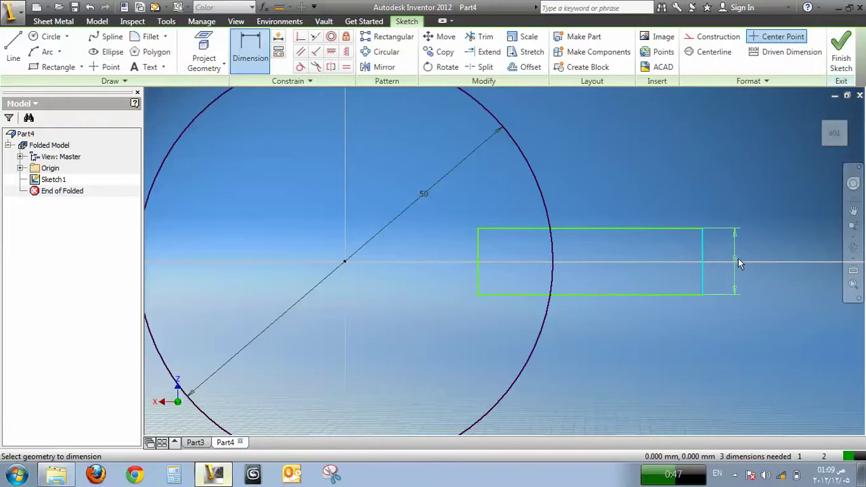
{"action": "left_click", "coordinate": [741, 258]}
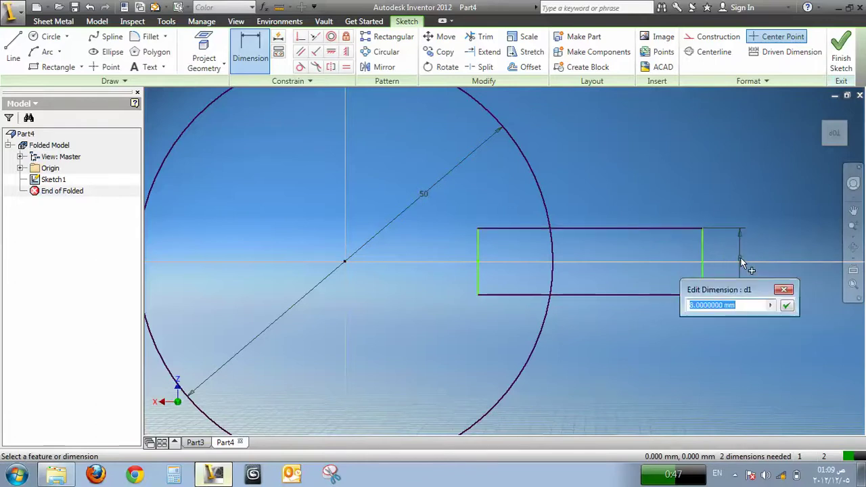
{"action": "type", "text": "1"}
{"action": "key", "text": "Return"}
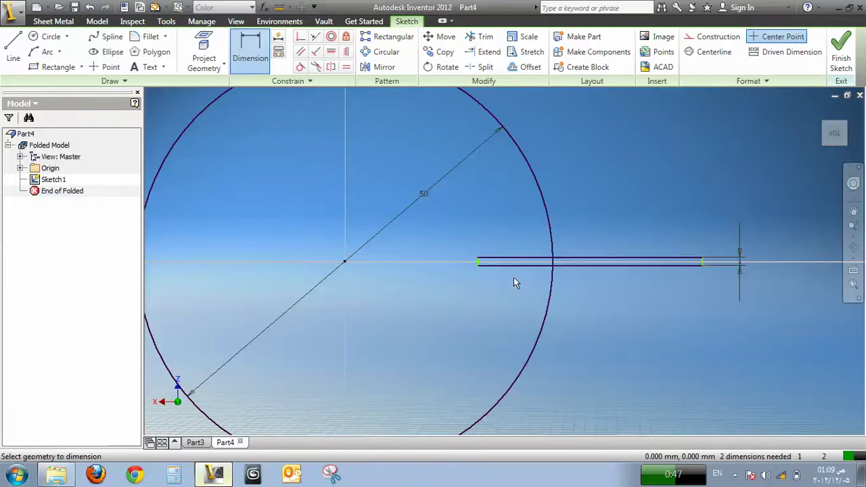
Step: Set the rectangle's height dimension to 0.5 mm
{"action": "scroll", "coordinate": [744, 262], "scroll_direction": "down", "scroll_amount": 3}
{"action": "left_click", "coordinate": [736, 267]}
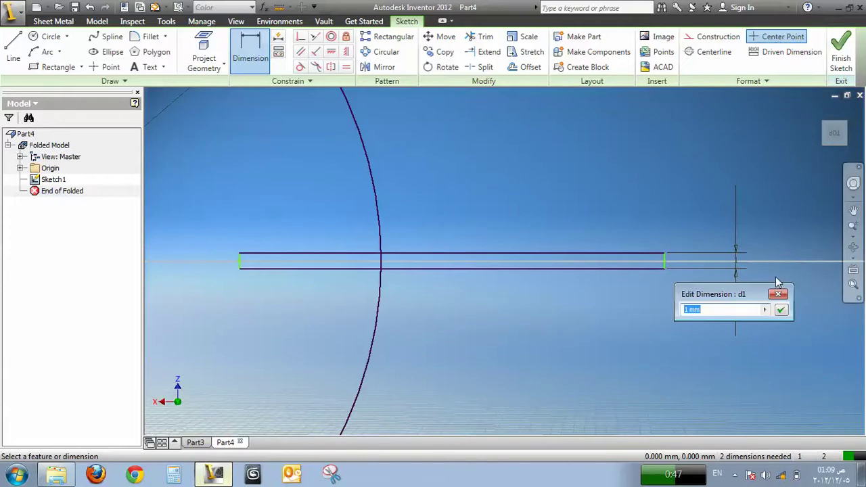
{"action": "type", "text": "0.5"}
{"action": "key", "text": "Return"}
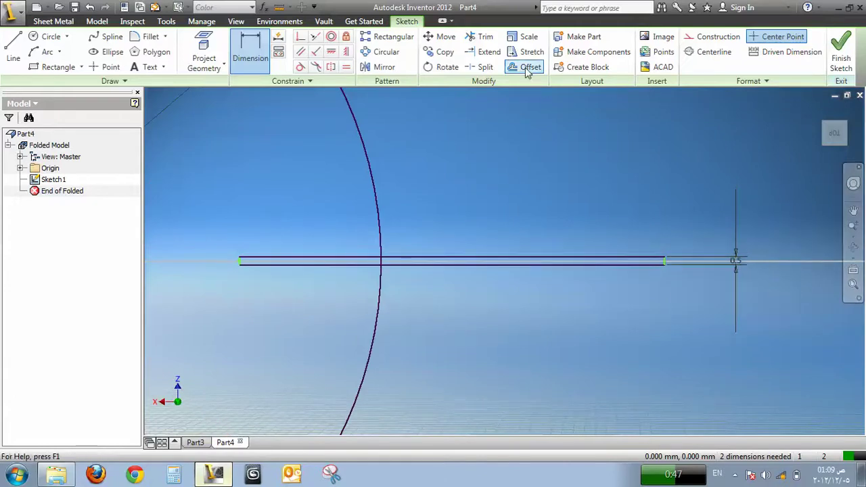
Step: Trim away the short piece of the circle between the rectangle's two long edges
{"action": "left_click", "coordinate": [481, 36]}
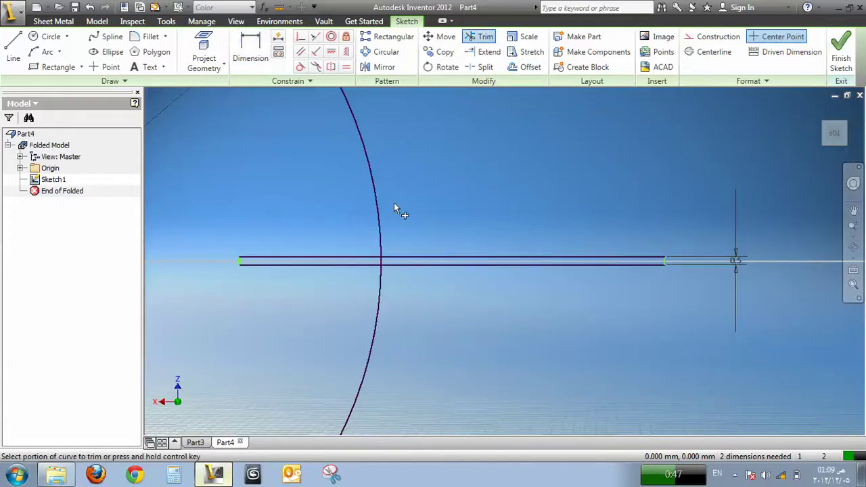
{"action": "scroll", "coordinate": [379, 258], "scroll_direction": "up", "scroll_amount": 5}
{"action": "left_click", "coordinate": [373, 252]}
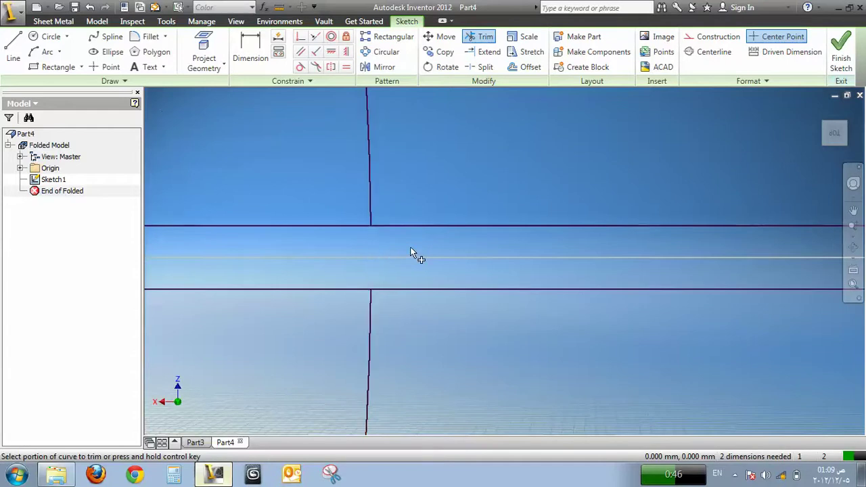
{"action": "scroll", "coordinate": [415, 253], "scroll_direction": "down", "scroll_amount": 5}
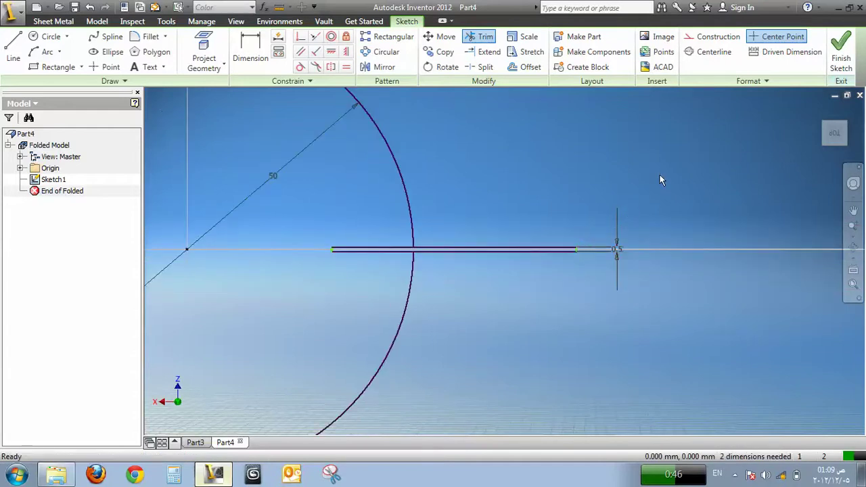
Step: Delete all the rectangle's lines with its height dimension, along with the circle's 50 mm diameter dimension
{"action": "key", "text": "Escape"}
{"action": "left_click_drag", "start_coordinate": [658, 174], "coordinate": [502, 297]}
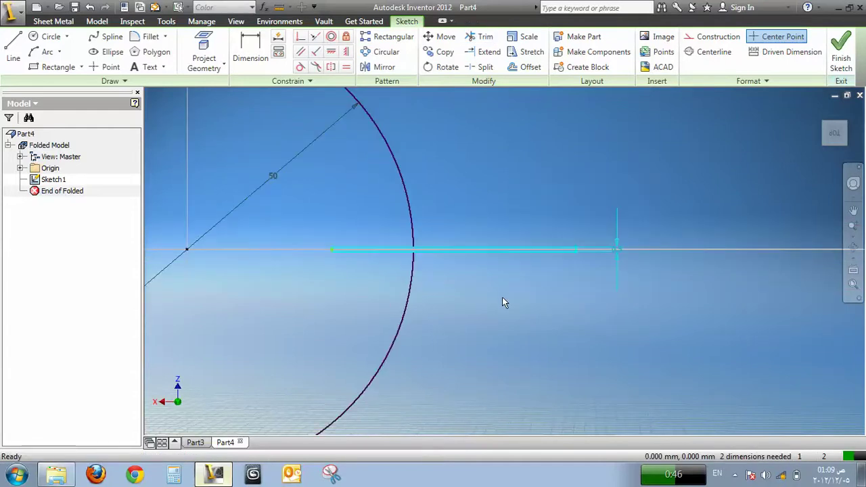
{"action": "key", "text": "Delete"}
{"action": "left_click_drag", "start_coordinate": [352, 236], "coordinate": [318, 268]}
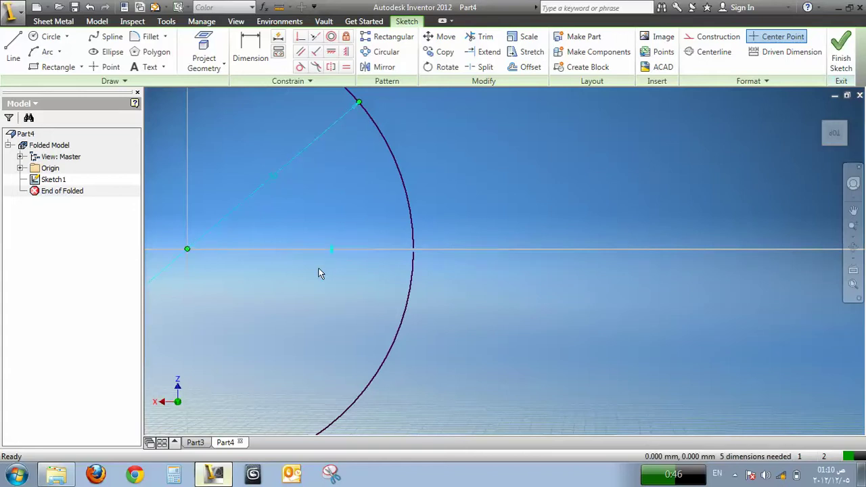
{"action": "key", "text": "Delete"}
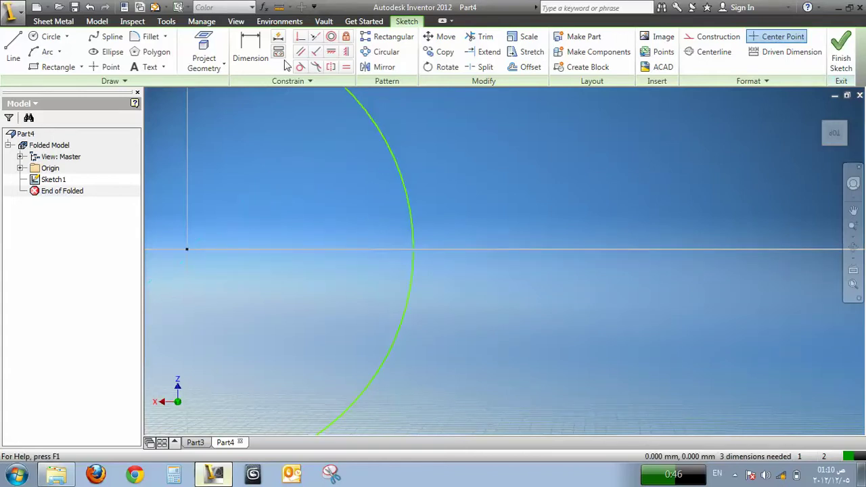
Step: Dimension the radius of the slit circle as 25 mm
{"action": "left_click", "coordinate": [260, 57]}
{"action": "left_click", "coordinate": [362, 111]}
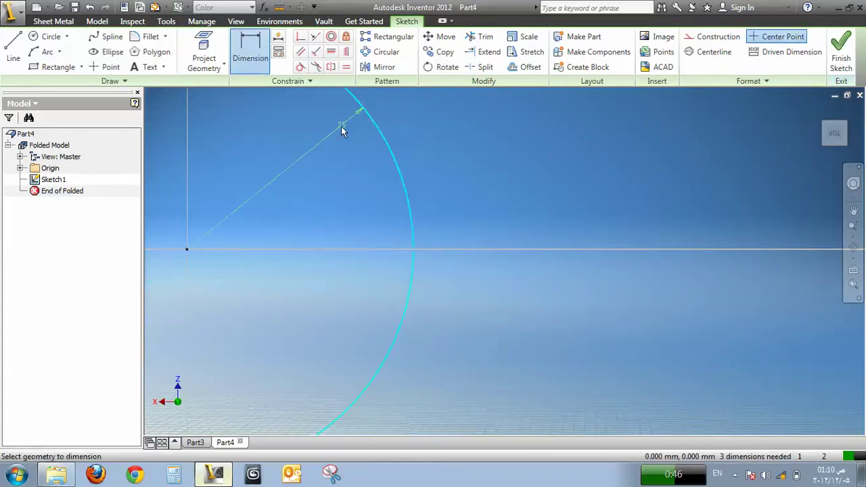
{"action": "left_click", "coordinate": [323, 140]}
{"action": "type", "text": "25"}
{"action": "key", "text": "Return"}
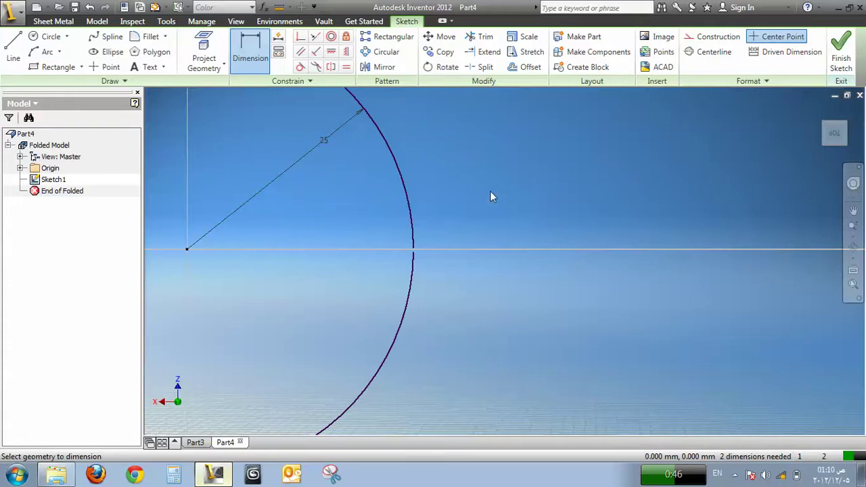
Step: List the origin planes in the model tree and finish the slit circle's sketch
{"action": "scroll", "coordinate": [491, 195], "scroll_direction": "down", "scroll_amount": 3}
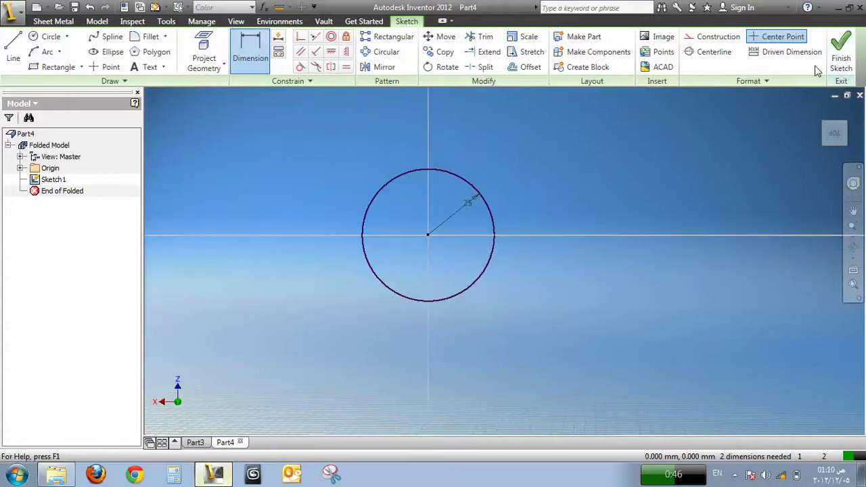
{"action": "left_click", "coordinate": [853, 248]}
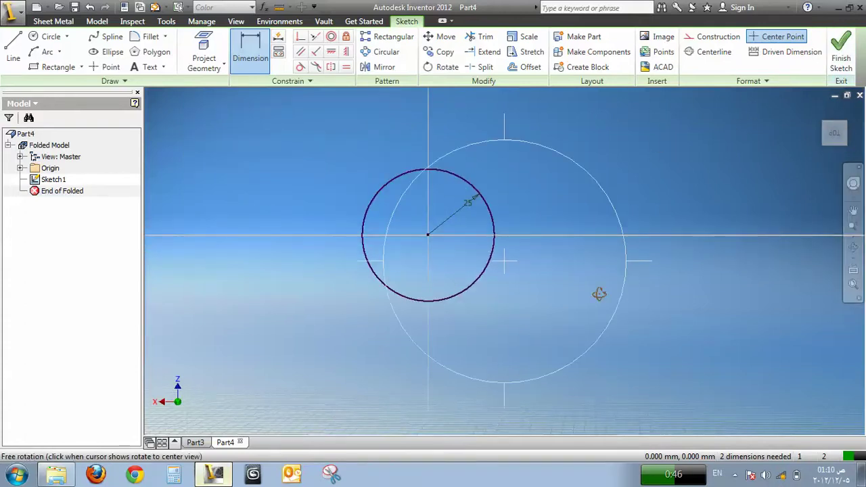
{"action": "mouse_move", "coordinate": [599, 294]}
{"action": "left_mouse_down"}
{"action": "mouse_move", "coordinate": [572, 257]}
{"action": "mouse_move", "coordinate": [622, 270]}
{"action": "left_mouse_up"}
{"action": "key", "text": "Escape"}
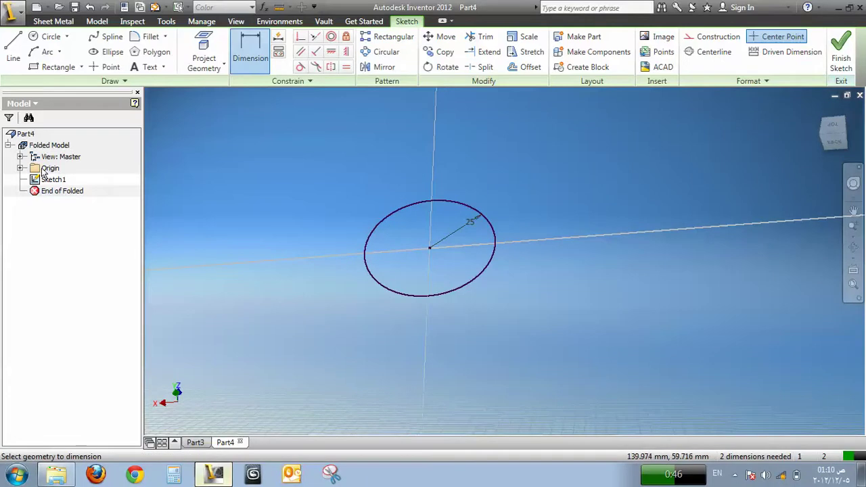
{"action": "left_click", "coordinate": [21, 169]}
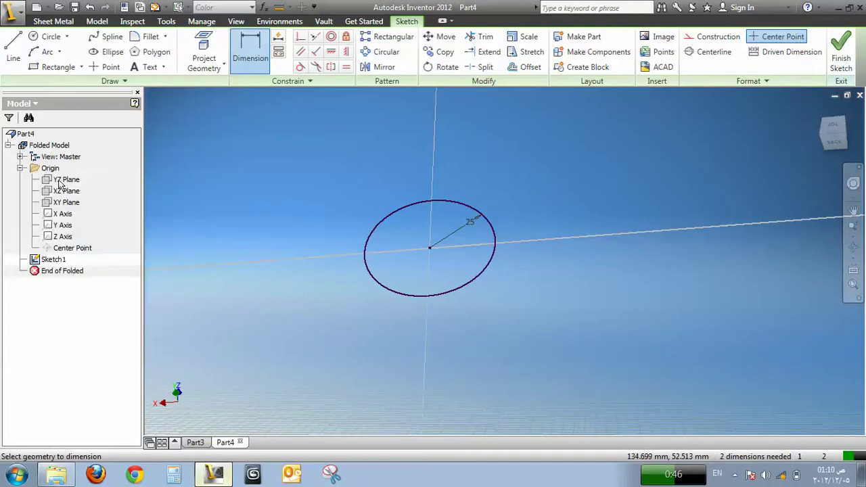
{"action": "key", "text": "Escape"}
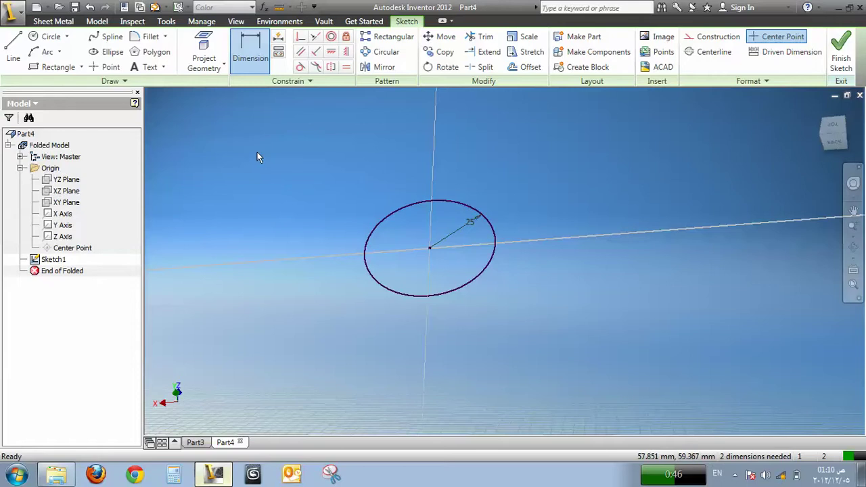
{"action": "left_click", "coordinate": [841, 53]}
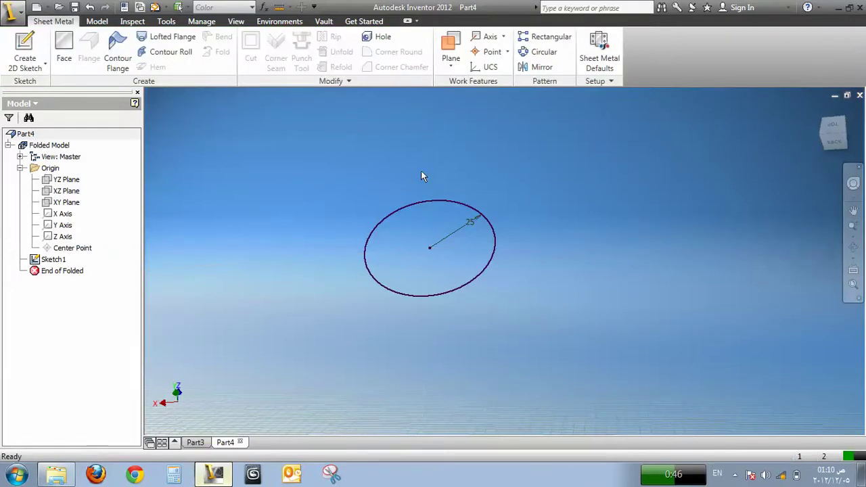
Step: Create a work plane offset 50 mm from the XZ Plane, above the slit circle
{"action": "left_click", "coordinate": [65, 191]}
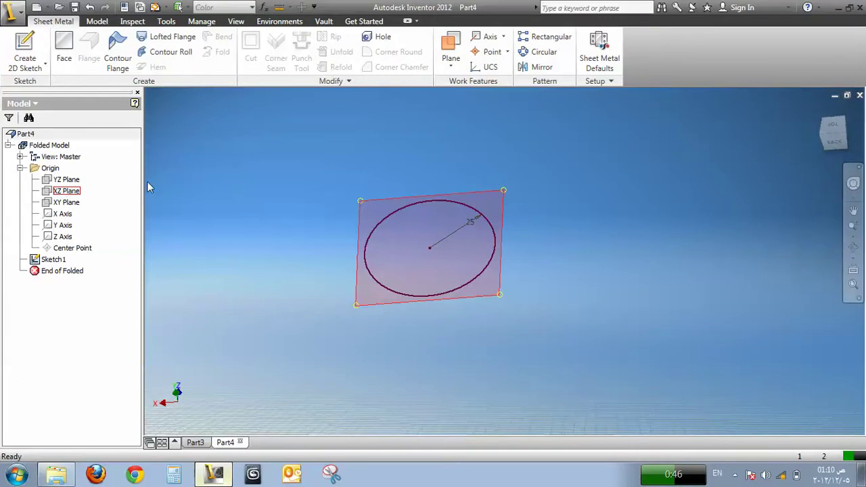
{"action": "left_click", "coordinate": [450, 46]}
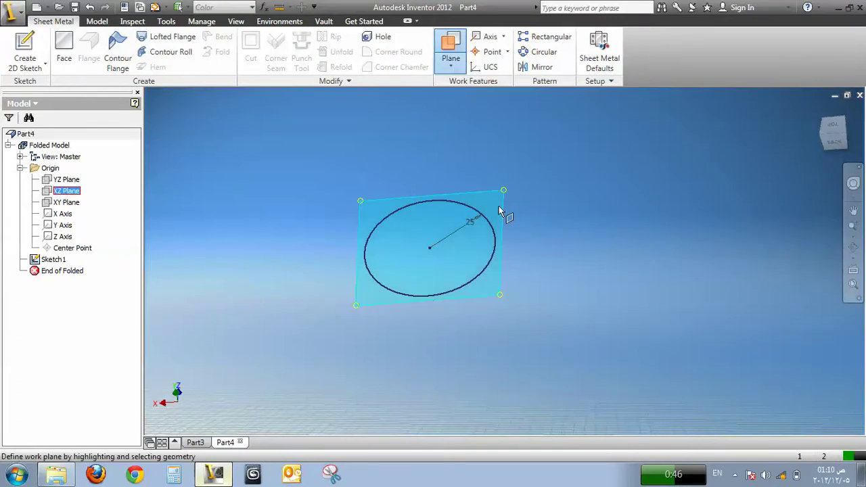
{"action": "left_click_drag", "start_coordinate": [497, 240], "coordinate": [479, 153]}
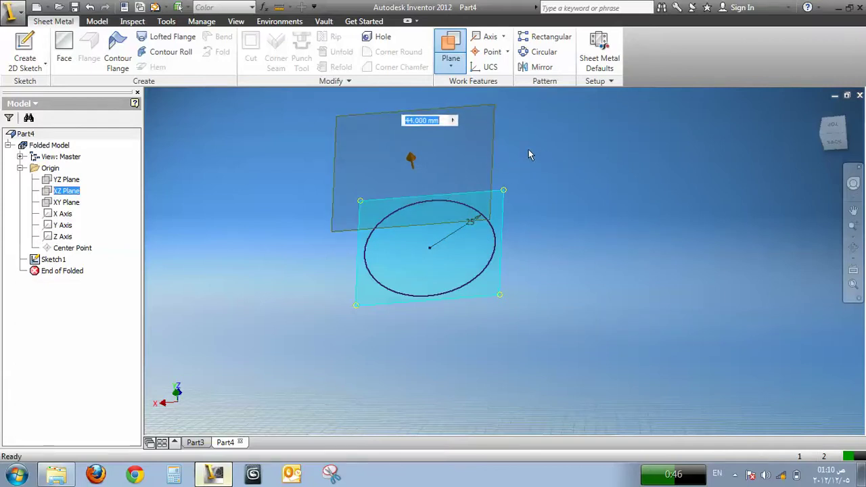
{"action": "type", "text": "50"}
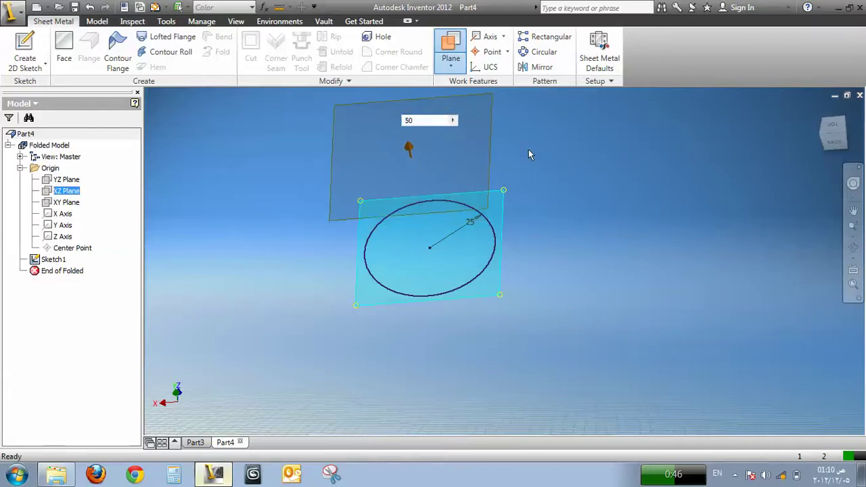
{"action": "key", "text": "Return"}
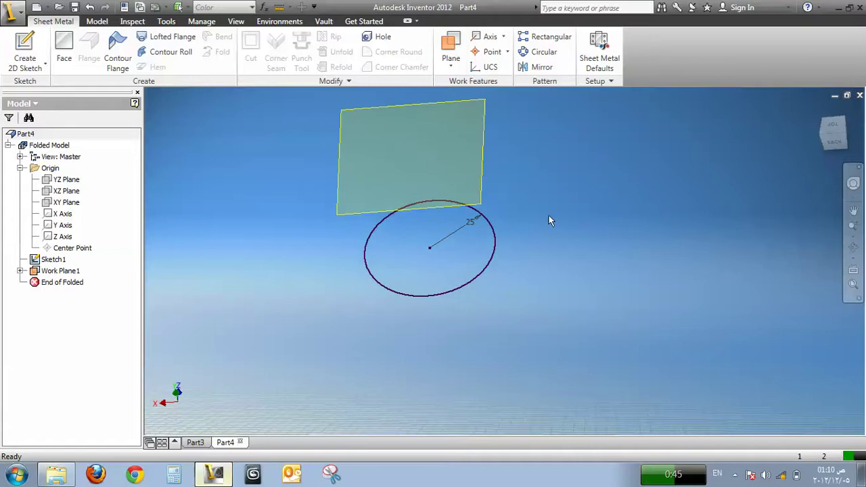
Step: Start a new sketch on the offset work plane and draw a 100 mm diameter circle centred on the origin
{"action": "scroll", "coordinate": [548, 217], "scroll_direction": "down", "scroll_amount": 2}
{"action": "right_click", "coordinate": [573, 172]}
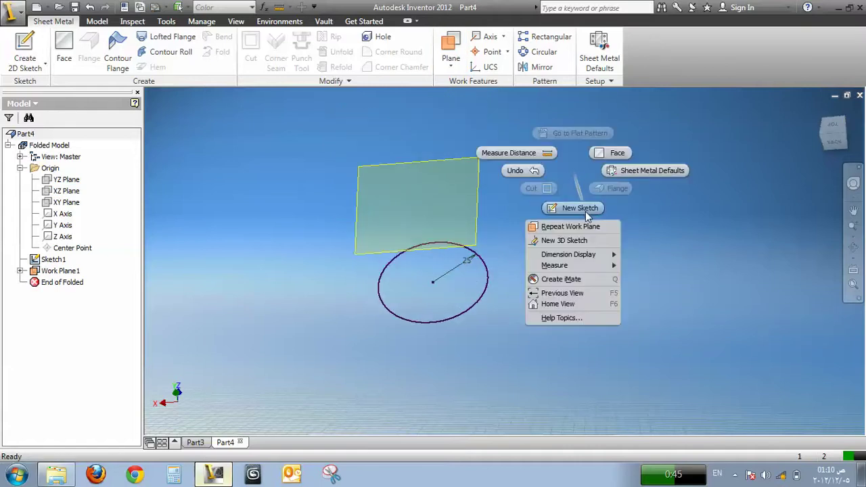
{"action": "left_click", "coordinate": [585, 211]}
{"action": "left_click", "coordinate": [479, 178]}
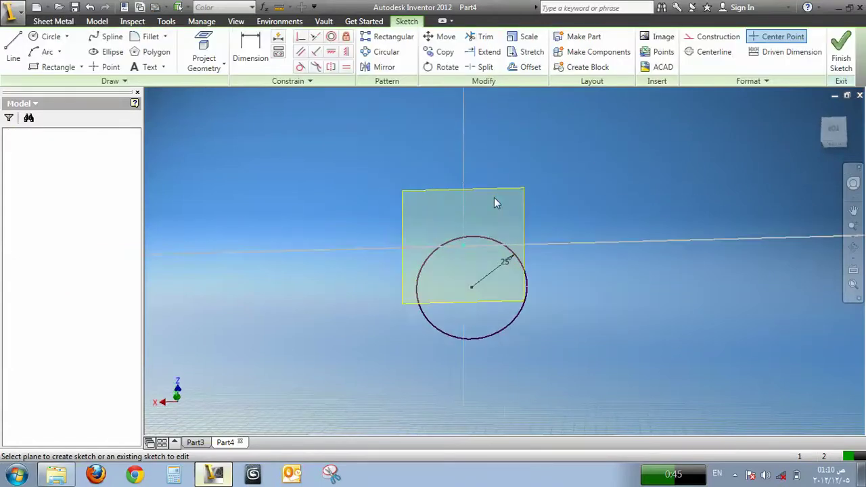
{"action": "left_click", "coordinate": [46, 37]}
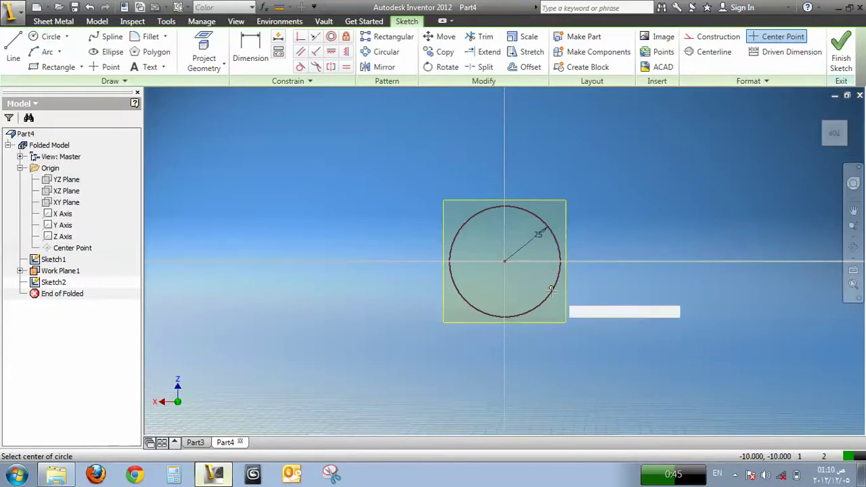
{"action": "left_click", "coordinate": [504, 261]}
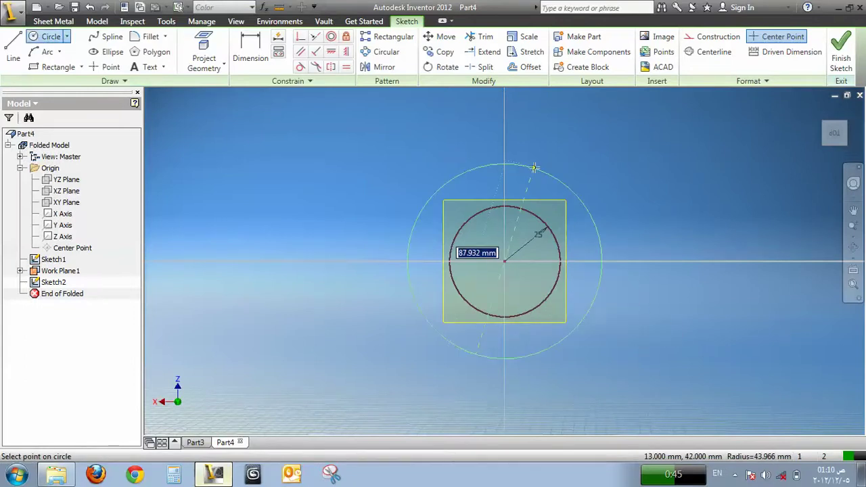
{"action": "type", "text": "100"}
{"action": "key", "text": "Return"}
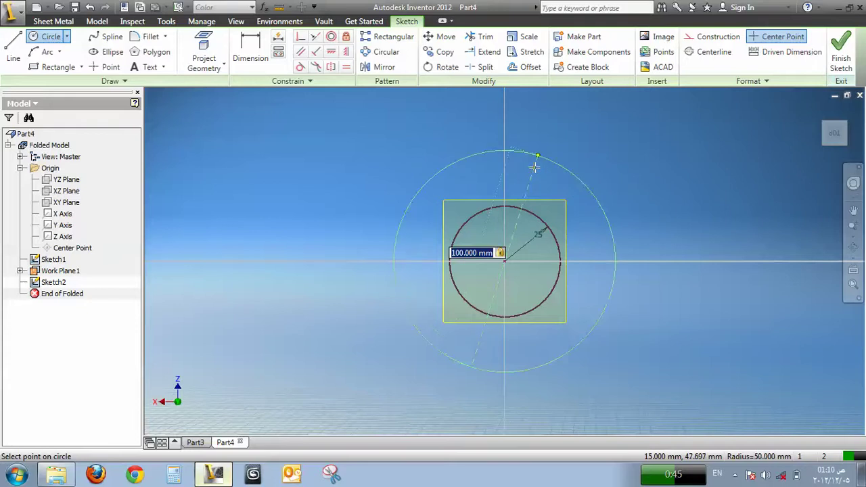
Step: Examine the slit in the inner circle and its position relative to the outer circle
{"action": "scroll", "coordinate": [568, 260], "scroll_direction": "down", "scroll_amount": 3}
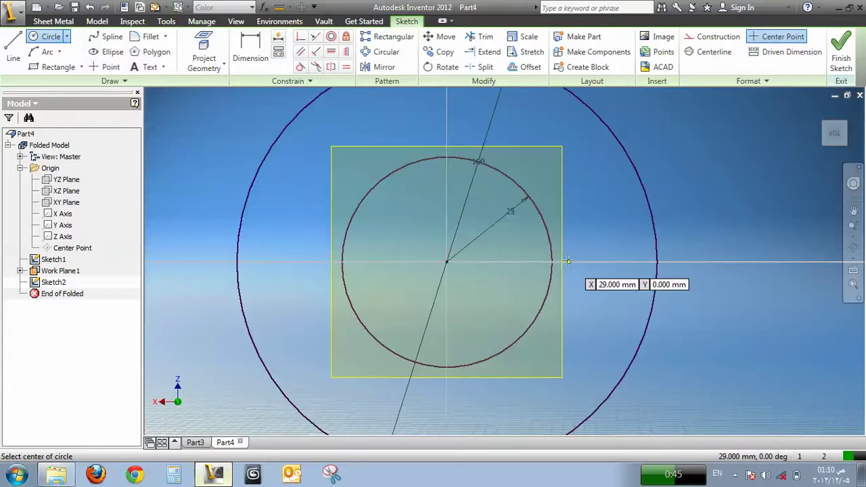
{"action": "middle_click_drag", "start_coordinate": [581, 261], "coordinate": [476, 257]}
{"action": "scroll", "coordinate": [475, 257], "scroll_direction": "down", "scroll_amount": 5}
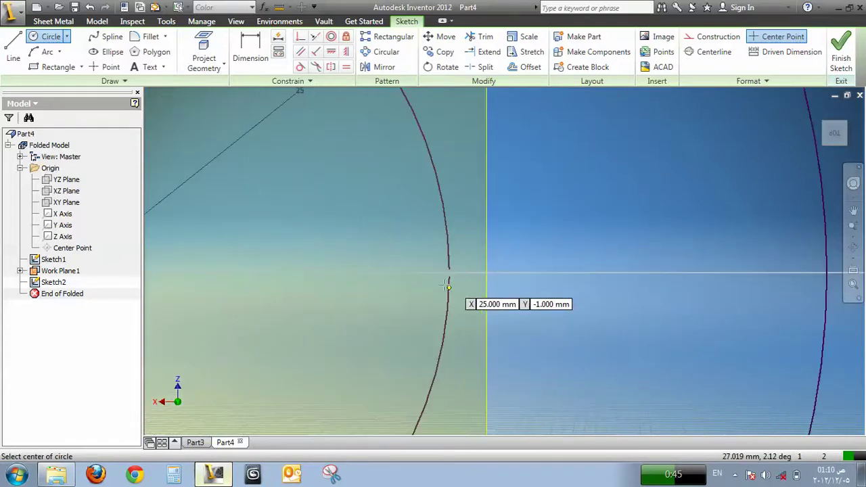
{"action": "scroll", "coordinate": [471, 253], "scroll_direction": "up", "scroll_amount": 6}
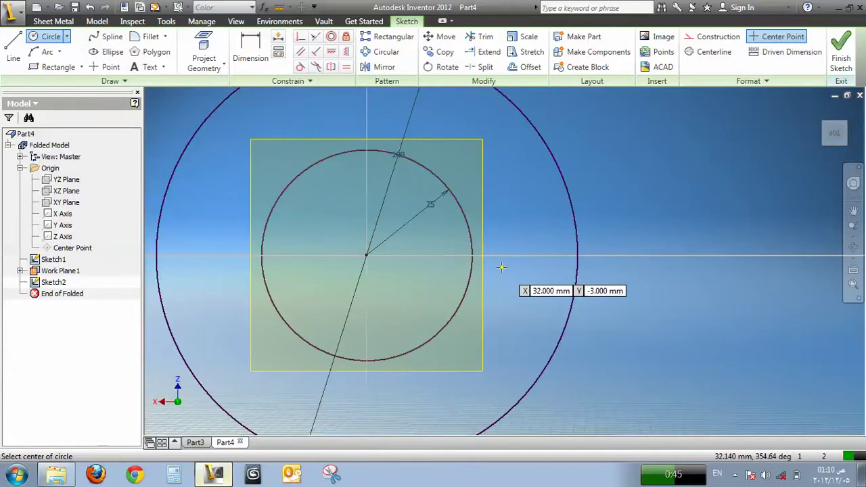
Step: Draw a rectangle about 23 mm high that crosses the outer circle's edge on the horizontal axis
{"action": "key", "text": "Escape"}
{"action": "middle_click_drag", "start_coordinate": [585, 256], "coordinate": [487, 271]}
{"action": "scroll", "coordinate": [487, 270], "scroll_direction": "up", "scroll_amount": 2}
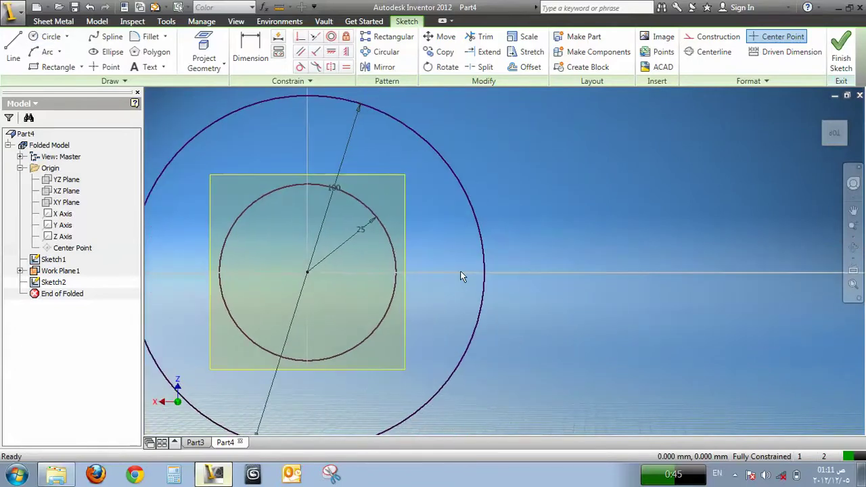
{"action": "left_click", "coordinate": [58, 66]}
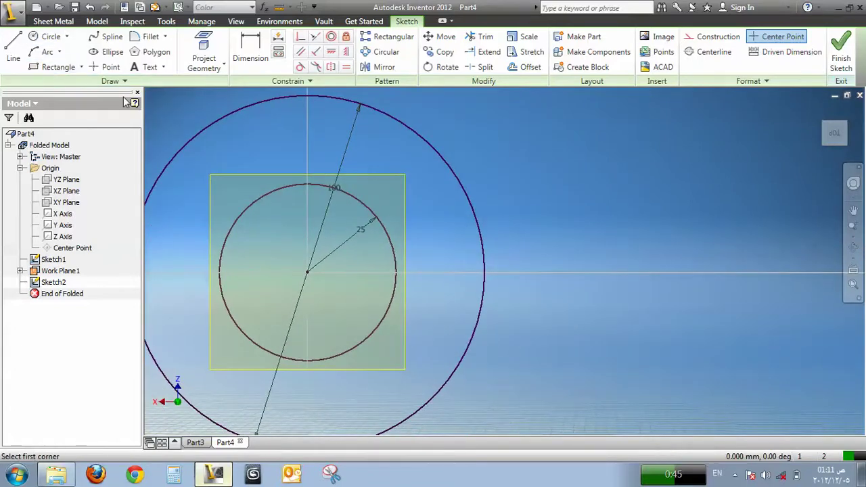
{"action": "left_click", "coordinate": [416, 244]}
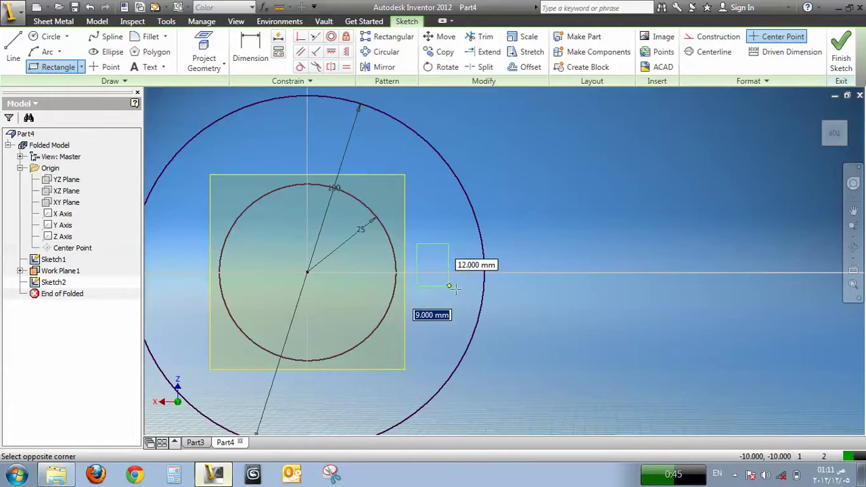
{"action": "left_click", "coordinate": [632, 324]}
Step: Align the midpoint of the rectangle's short edge horizontally with the circle centre and set the rectangle's height to 0.5 mm
{"action": "left_click", "coordinate": [331, 52]}
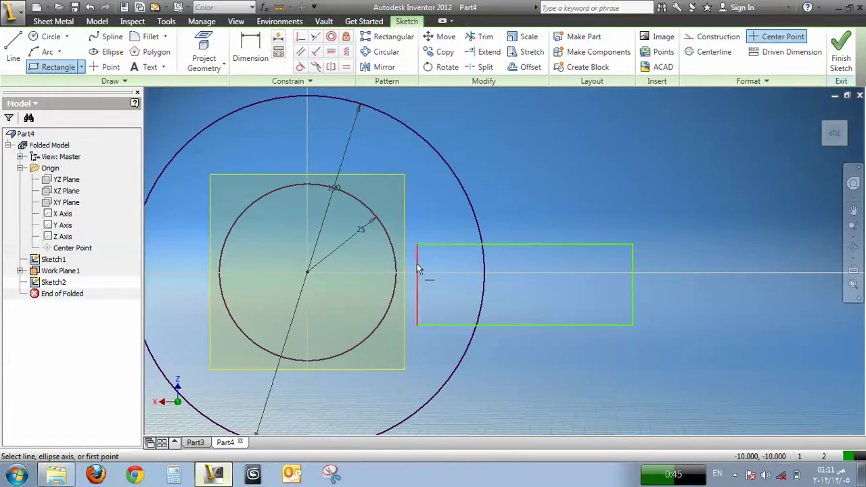
{"action": "left_click", "coordinate": [418, 284]}
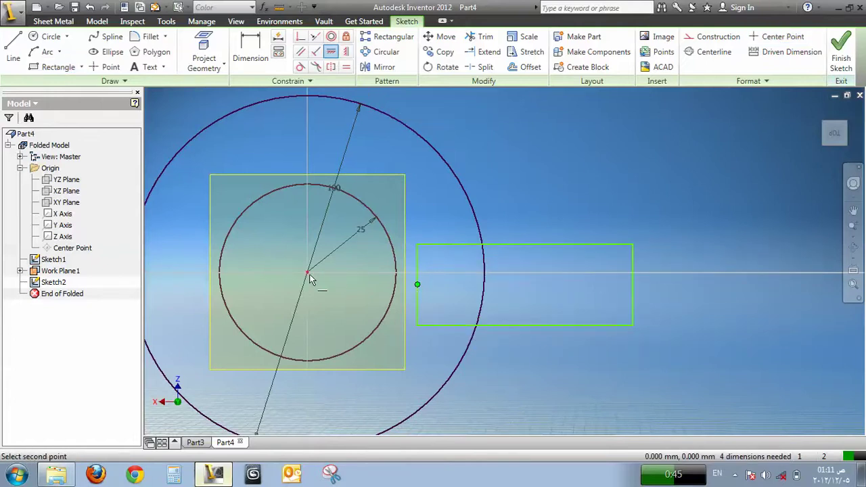
{"action": "left_click", "coordinate": [308, 274]}
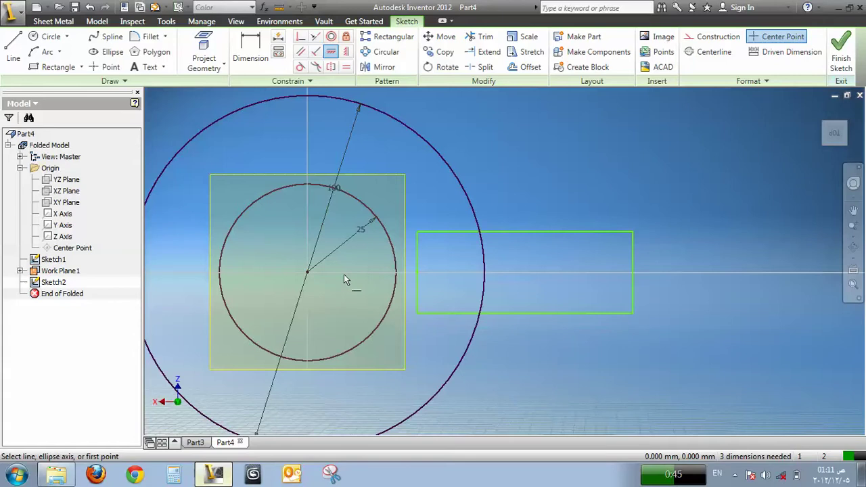
{"action": "left_click", "coordinate": [250, 54]}
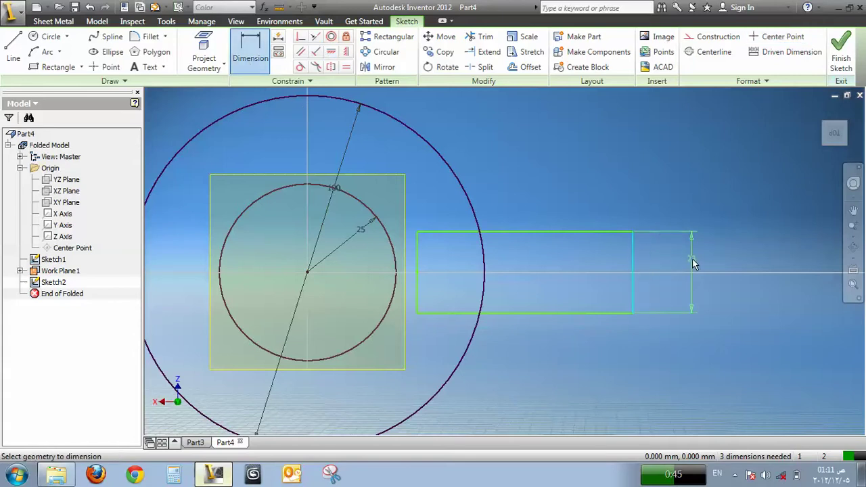
{"action": "left_click", "coordinate": [693, 264]}
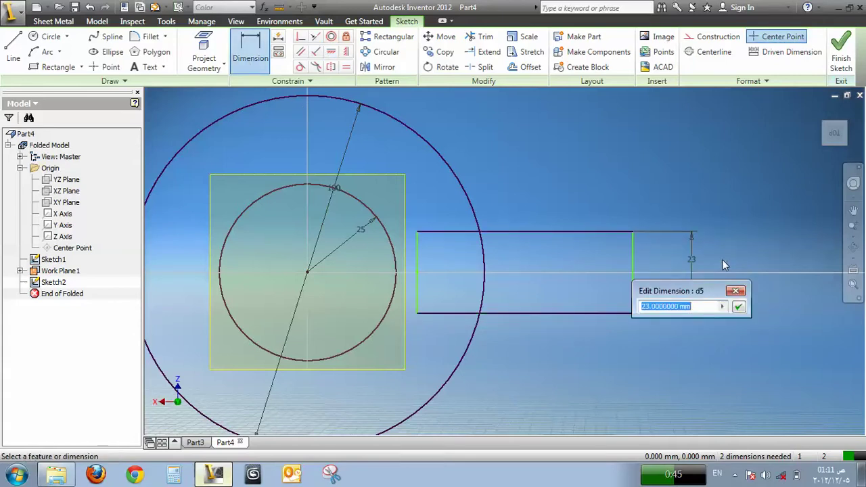
{"action": "type", "text": "0.5"}
{"action": "key", "text": "Return"}
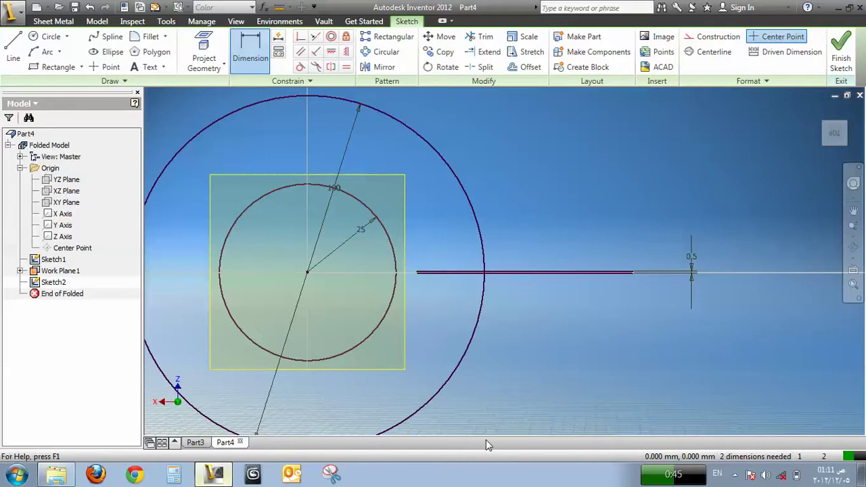
Step: Trim the short piece of the outer circle between the narrow rectangle's two long edges
{"action": "left_click", "coordinate": [486, 37]}
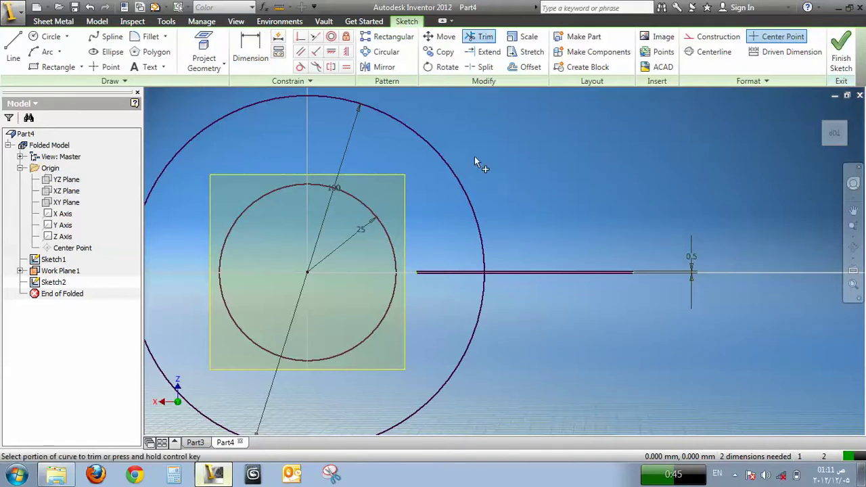
{"action": "scroll", "coordinate": [481, 270], "scroll_direction": "up", "scroll_amount": 5}
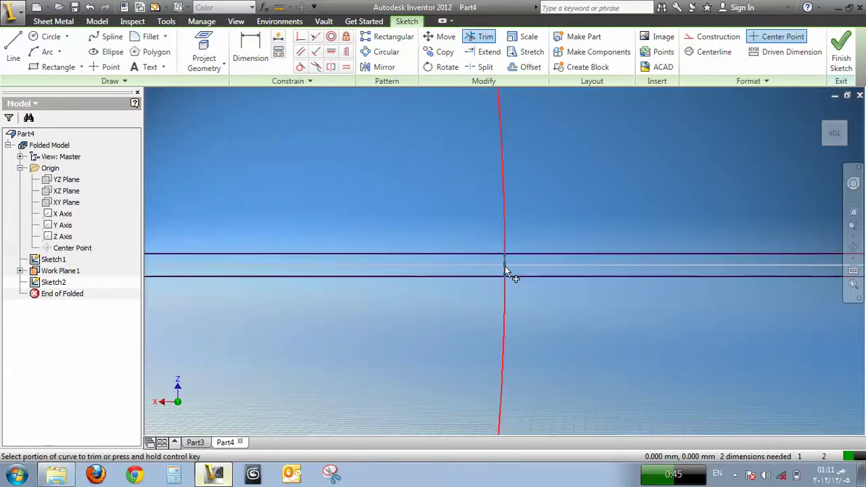
{"action": "scroll", "coordinate": [473, 280], "scroll_direction": "down", "scroll_amount": 4}
{"action": "middle_click_drag", "start_coordinate": [473, 281], "coordinate": [471, 274]}
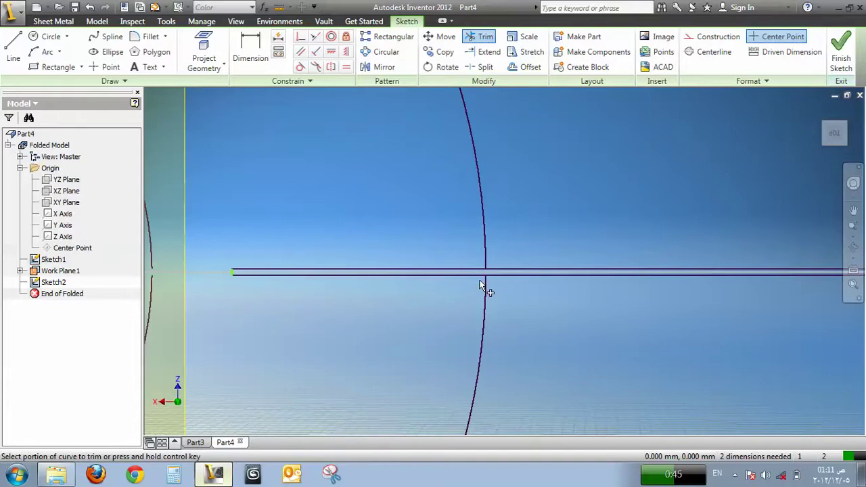
{"action": "scroll", "coordinate": [487, 291], "scroll_direction": "down", "scroll_amount": 3}
{"action": "key", "text": "Escape"}
{"action": "scroll", "coordinate": [612, 265], "scroll_direction": "down", "scroll_amount": 3}
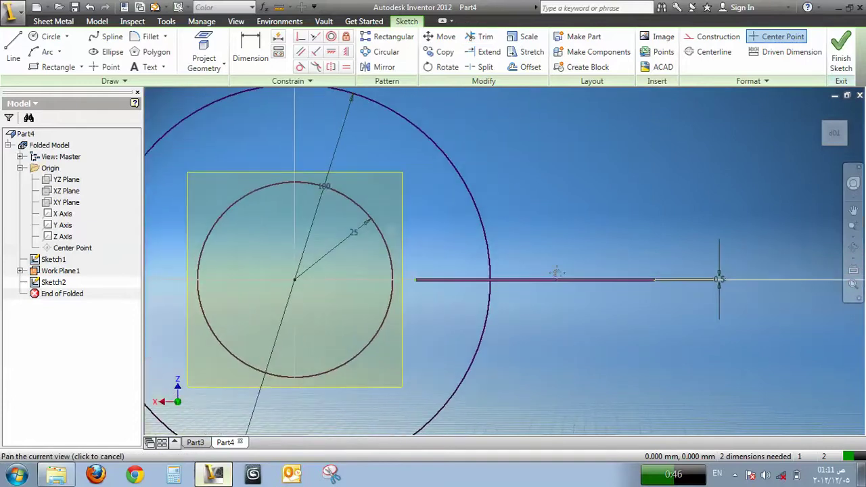
Step: Delete the narrow rectangle together with its height dimension
{"action": "middle_click_drag", "start_coordinate": [698, 223], "coordinate": [737, 220]}
{"action": "left_click_drag", "start_coordinate": [737, 220], "coordinate": [586, 328]}
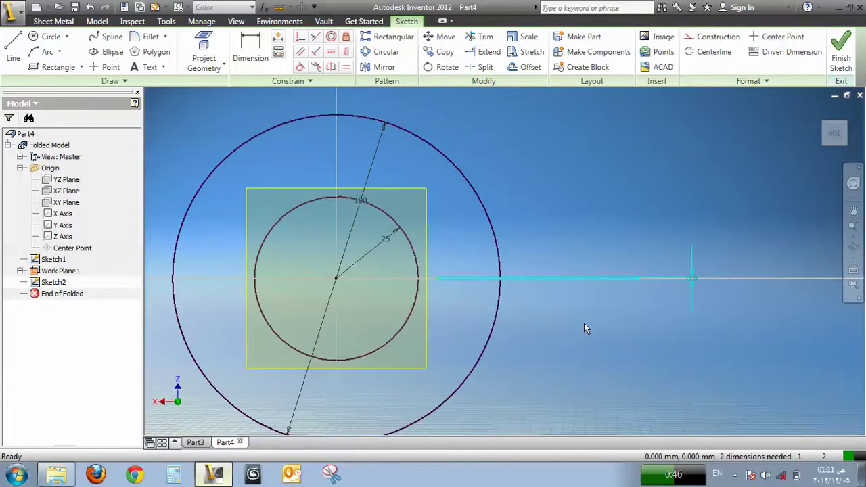
{"action": "key", "text": "Delete"}
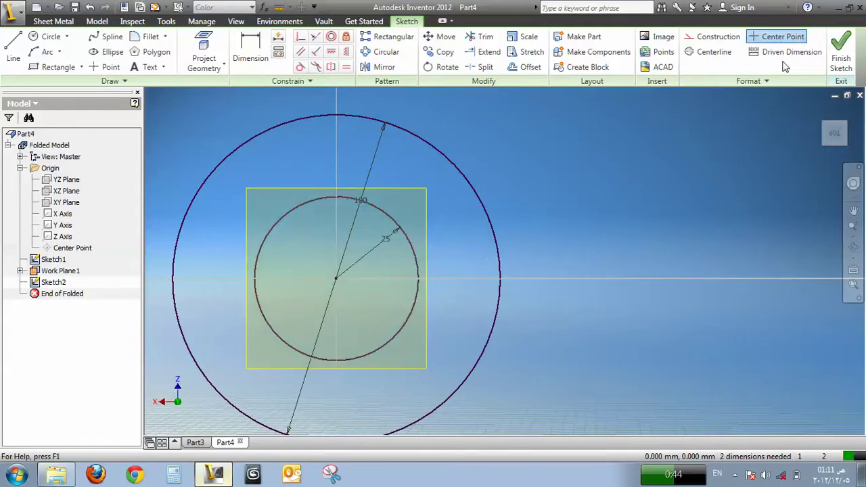
Step: Finish the sketch and hide the offset work plane
{"action": "left_click", "coordinate": [841, 54]}
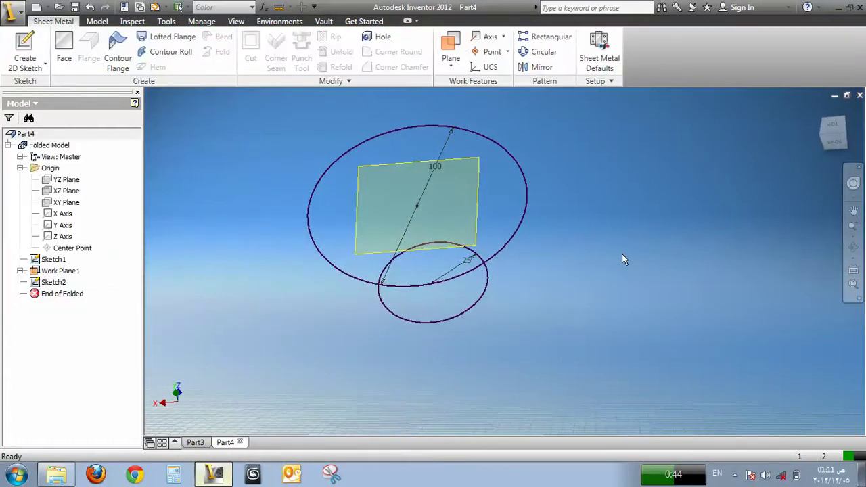
{"action": "right_click", "coordinate": [51, 272]}
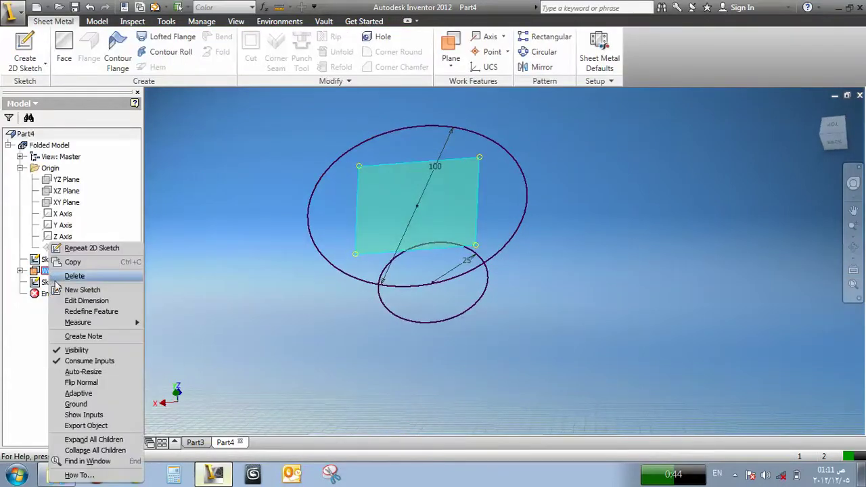
{"action": "left_click", "coordinate": [76, 350]}
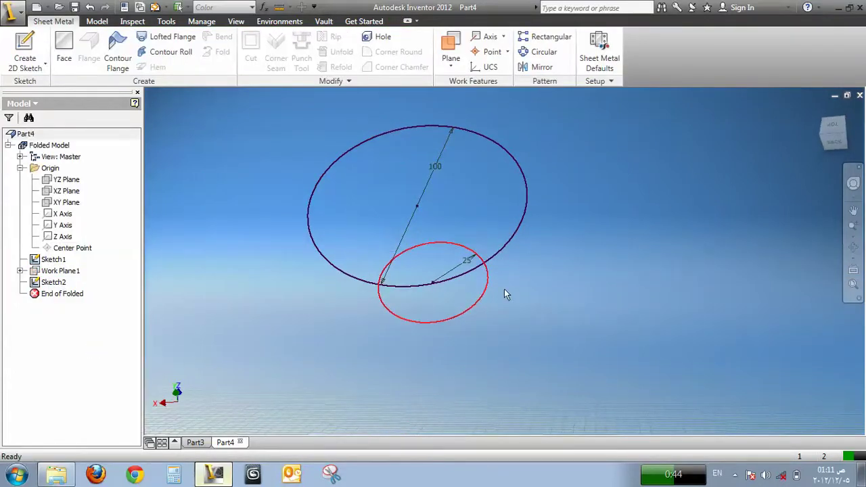
Step: Start a lofted flange between the two slit circles, with the sheet thickness on the second side of the profiles
{"action": "left_click", "coordinate": [853, 247]}
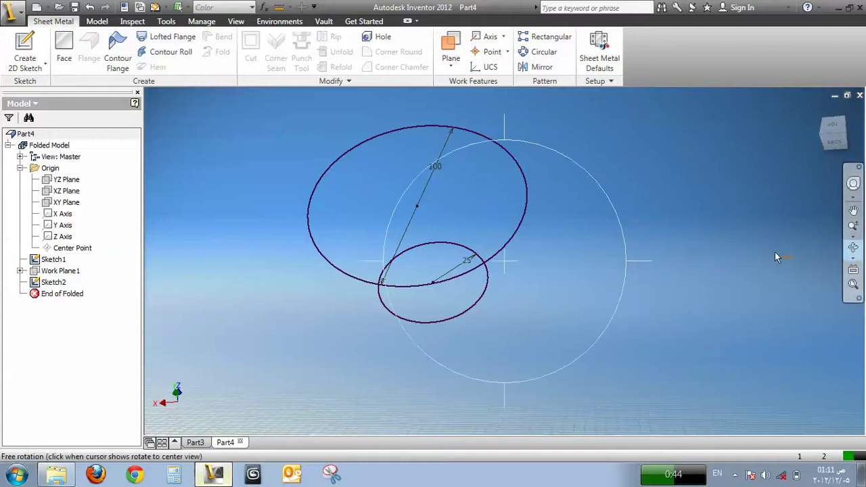
{"action": "mouse_move", "coordinate": [561, 227]}
{"action": "left_mouse_down"}
{"action": "mouse_move", "coordinate": [557, 217]}
{"action": "mouse_move", "coordinate": [551, 284]}
{"action": "mouse_move", "coordinate": [529, 274]}
{"action": "mouse_move", "coordinate": [505, 241]}
{"action": "mouse_move", "coordinate": [507, 274]}
{"action": "left_mouse_up"}
{"action": "key", "text": "Escape"}
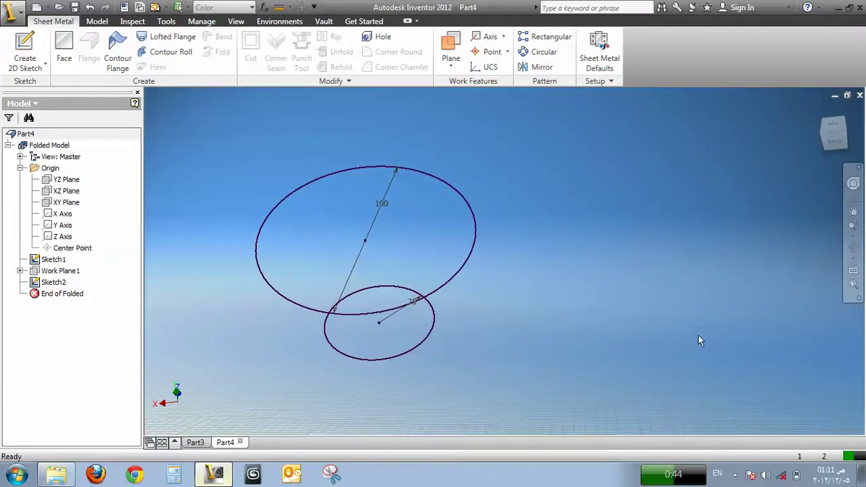
{"action": "left_click", "coordinate": [171, 40]}
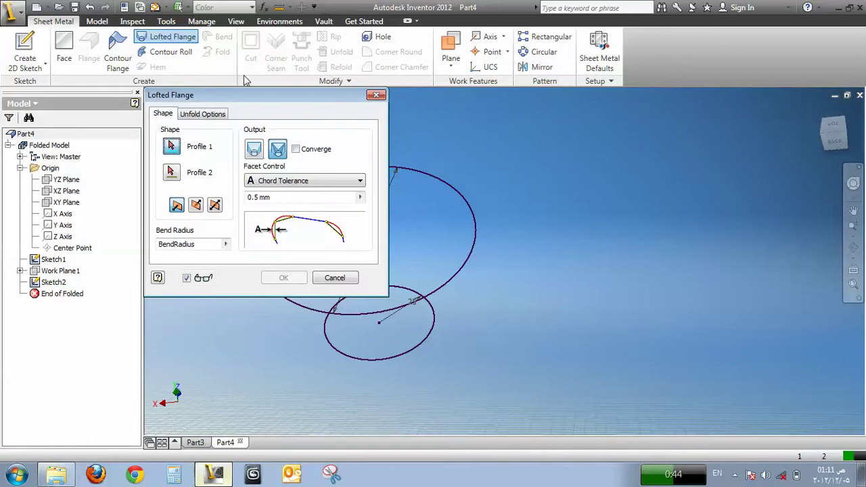
{"action": "left_click", "coordinate": [464, 267]}
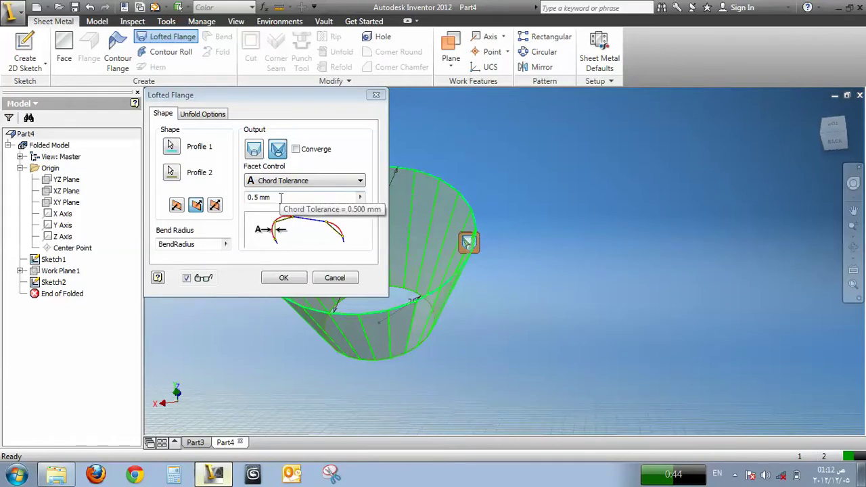
Step: Try chord tolerances of 1 and .2 for the facets, settle on .01, and create the lofted flange
{"action": "left_click", "coordinate": [251, 197]}
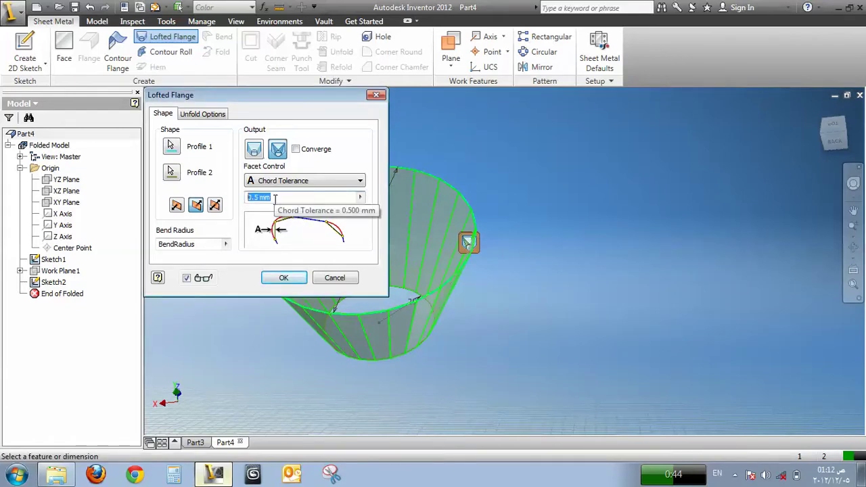
{"action": "type", "text": "1"}
{"action": "double_click", "coordinate": [256, 199]}
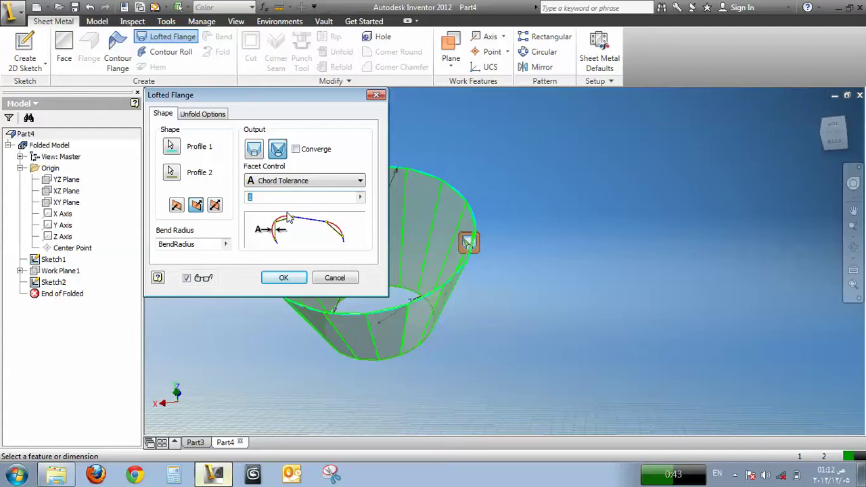
{"action": "type", "text": ".2"}
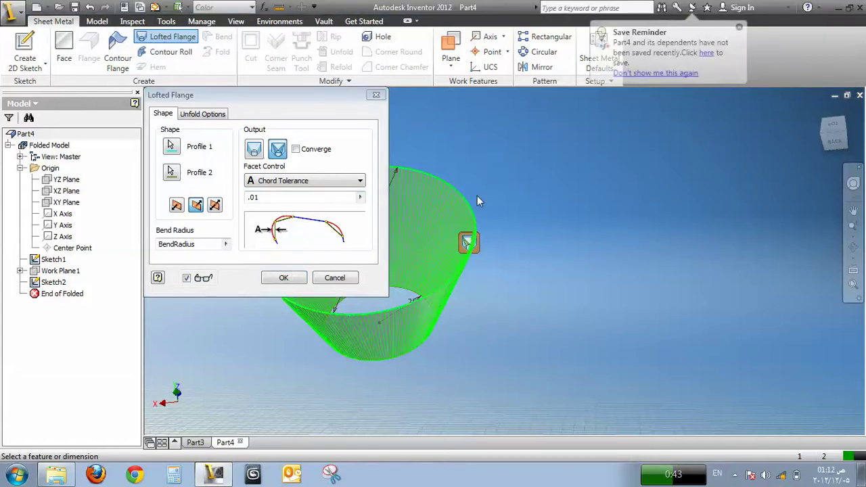
{"action": "left_click", "coordinate": [284, 278]}
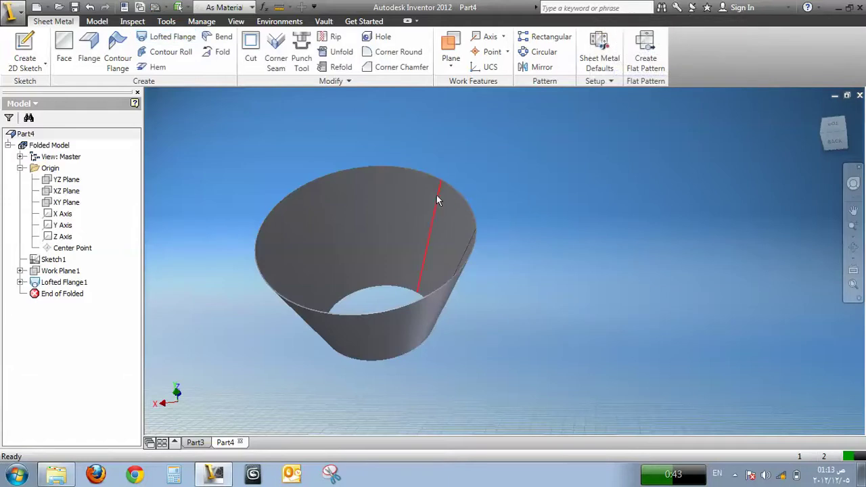
Step: Inspect the slit along the conical flange and create the part's flat pattern
{"action": "scroll", "coordinate": [474, 240], "scroll_direction": "up", "scroll_amount": 5}
{"action": "scroll", "coordinate": [543, 216], "scroll_direction": "down", "scroll_amount": 4}
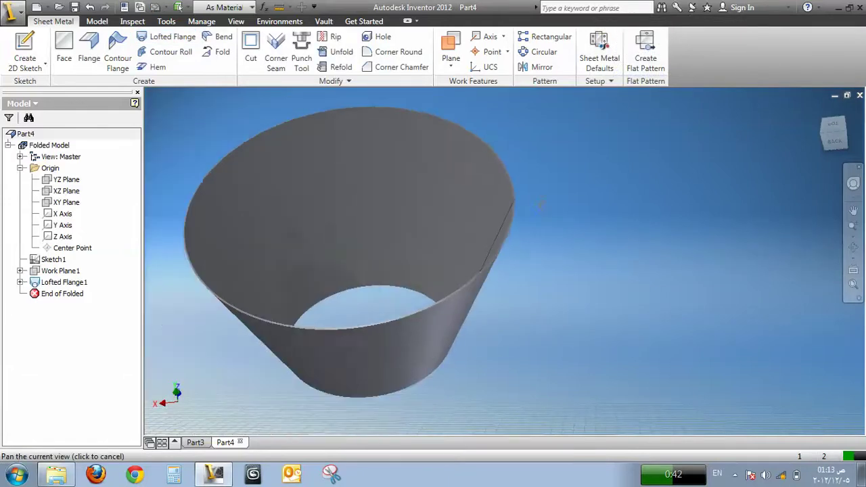
{"action": "left_click", "coordinate": [834, 141]}
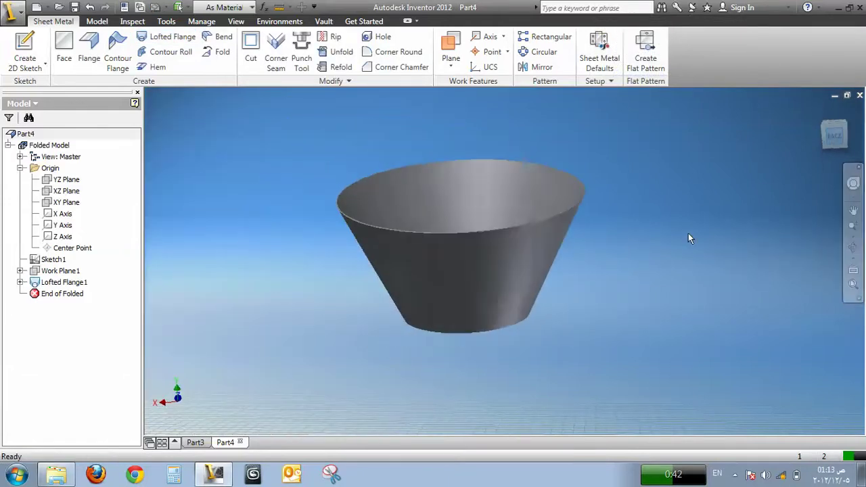
{"action": "left_click", "coordinate": [853, 247]}
{"action": "left_click_drag", "start_coordinate": [566, 277], "coordinate": [544, 241]}
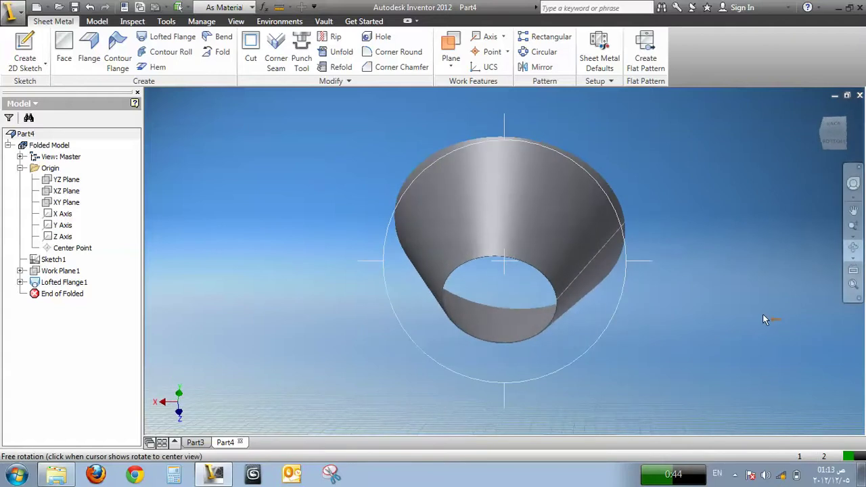
{"action": "key", "text": "Escape"}
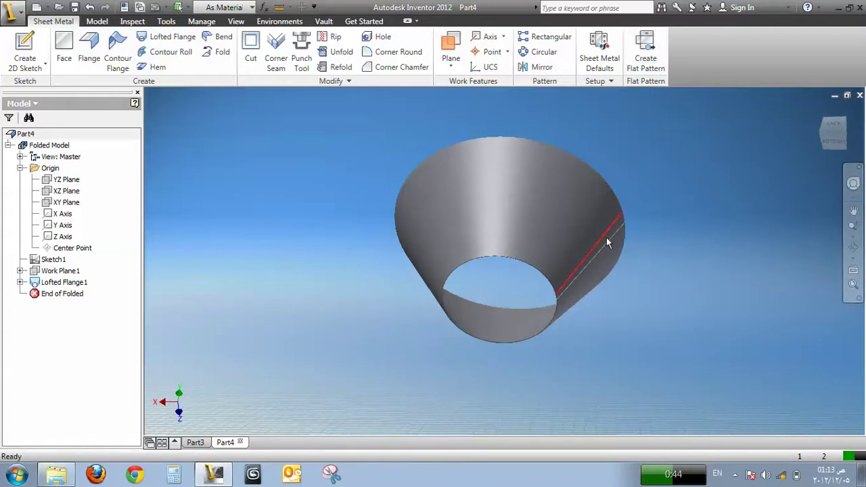
{"action": "left_click", "coordinate": [645, 53]}
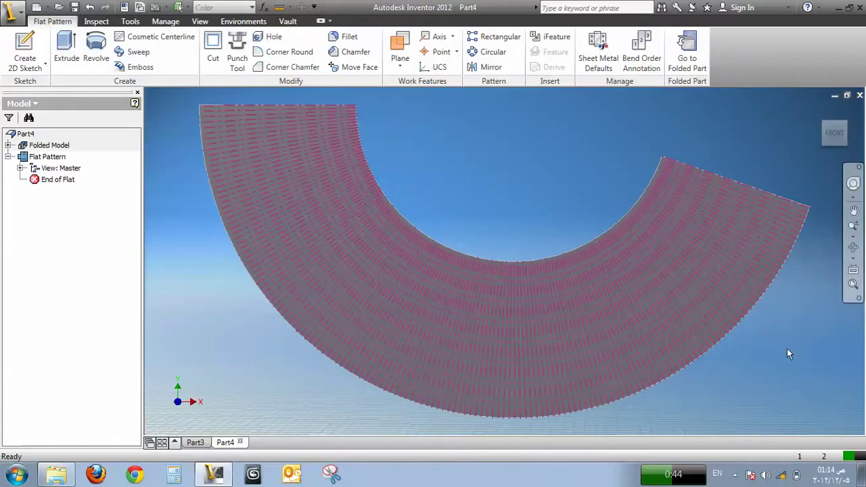
{"action": "scroll", "coordinate": [781, 351], "scroll_direction": "down", "scroll_amount": 3}
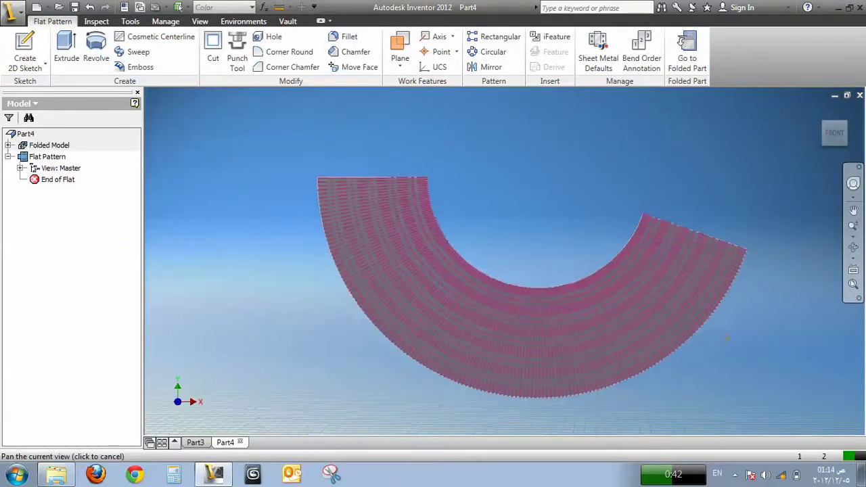
{"action": "middle_click_drag", "start_coordinate": [721, 310], "coordinate": [730, 306]}
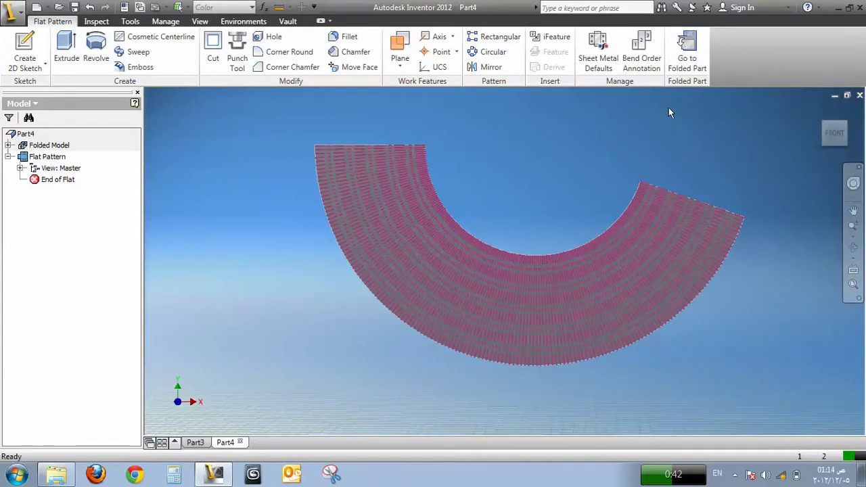
Step: Return to the folded part and open the thickness value in the sheet metal defaults for editing
{"action": "left_click", "coordinate": [688, 55]}
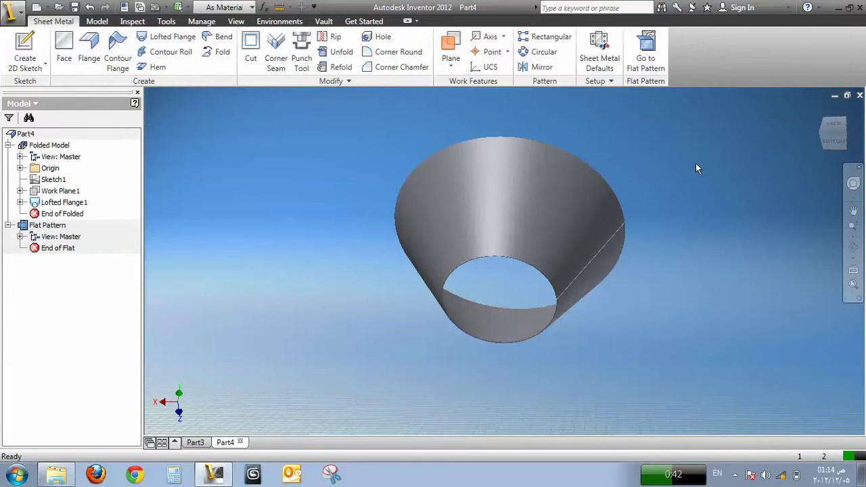
{"action": "left_click", "coordinate": [599, 57]}
{"action": "left_click", "coordinate": [227, 155]}
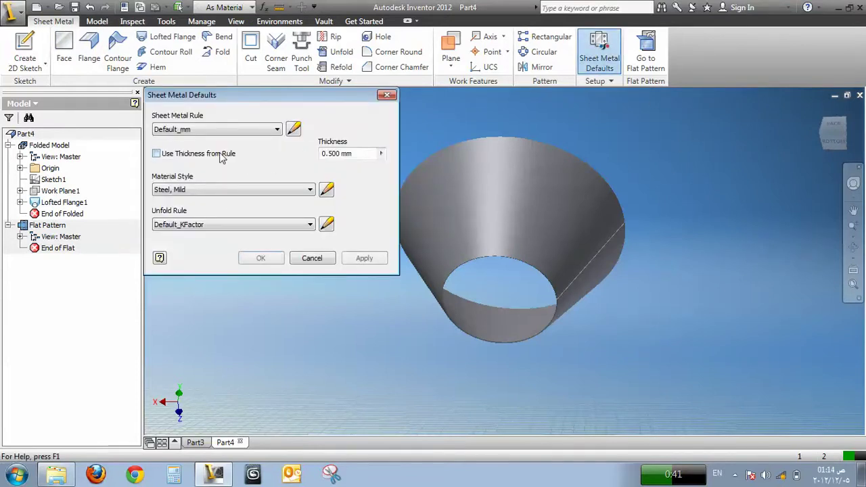
{"action": "mouse_move", "coordinate": [333, 153]}
{"action": "left_mouse_down"}
{"action": "mouse_move", "coordinate": [314, 152]}
{"action": "mouse_move", "coordinate": [323, 154]}
{"action": "left_mouse_up"}
{"action": "left_click", "coordinate": [354, 153]}
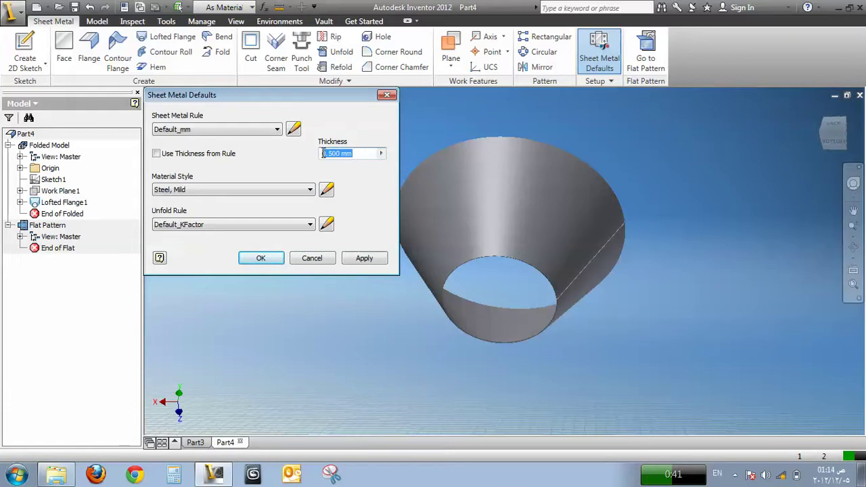